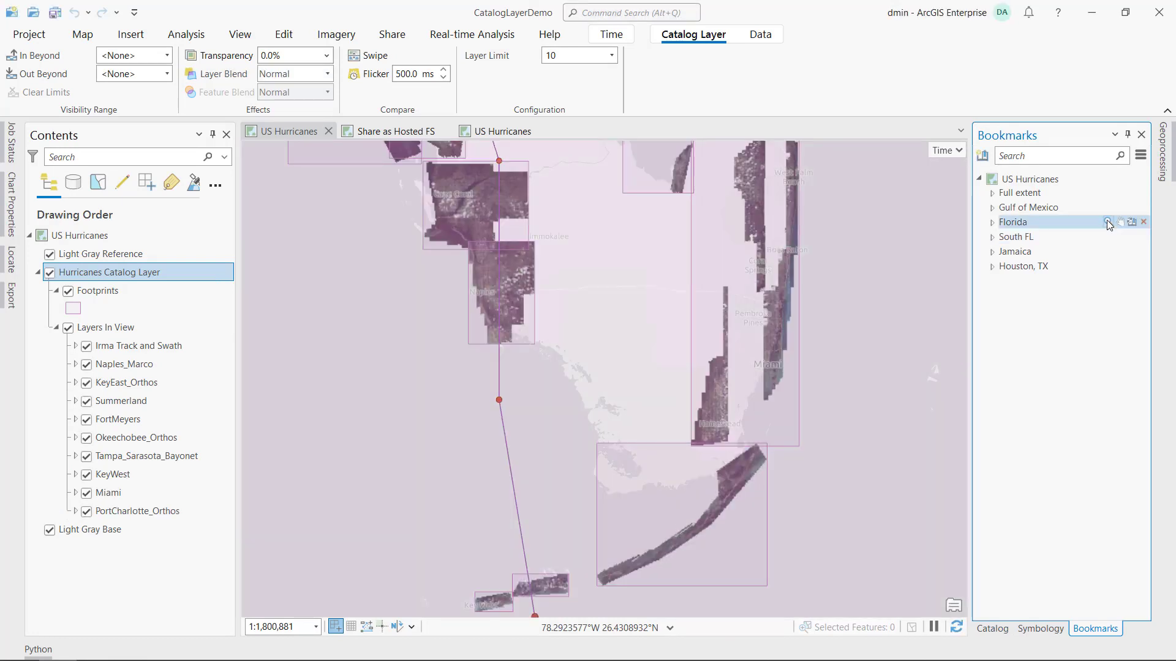
- Zoom to the Florida bookmark, filter the catalog layer to Harvey, and show the time slider
left_click(1107, 223)
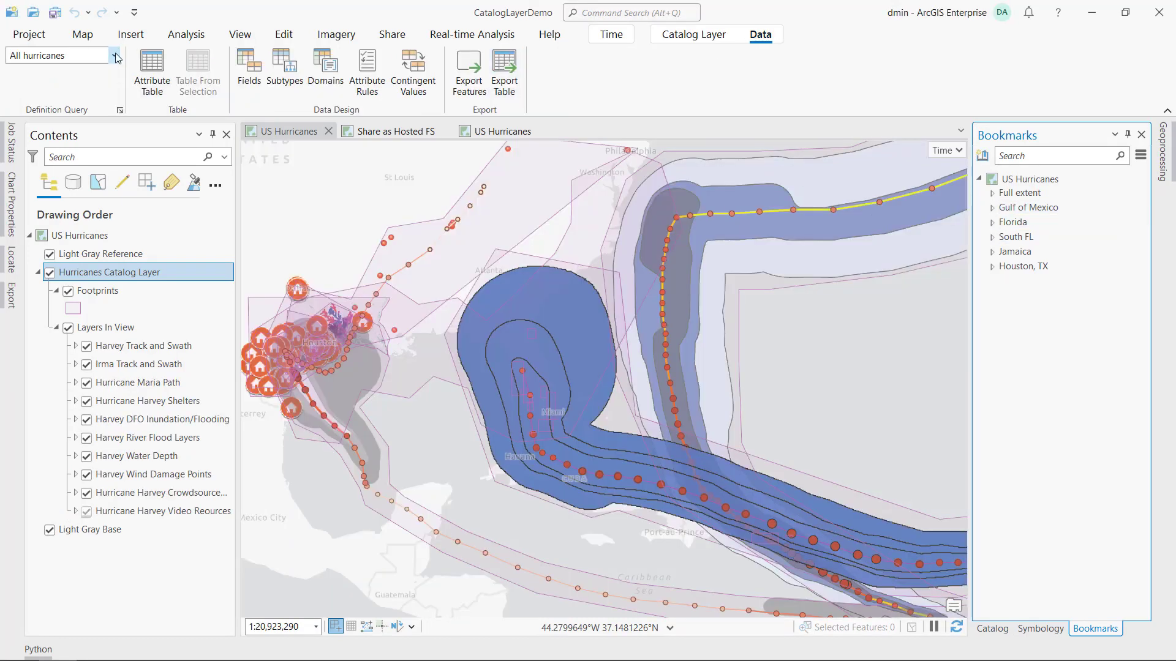
left_click(114, 56)
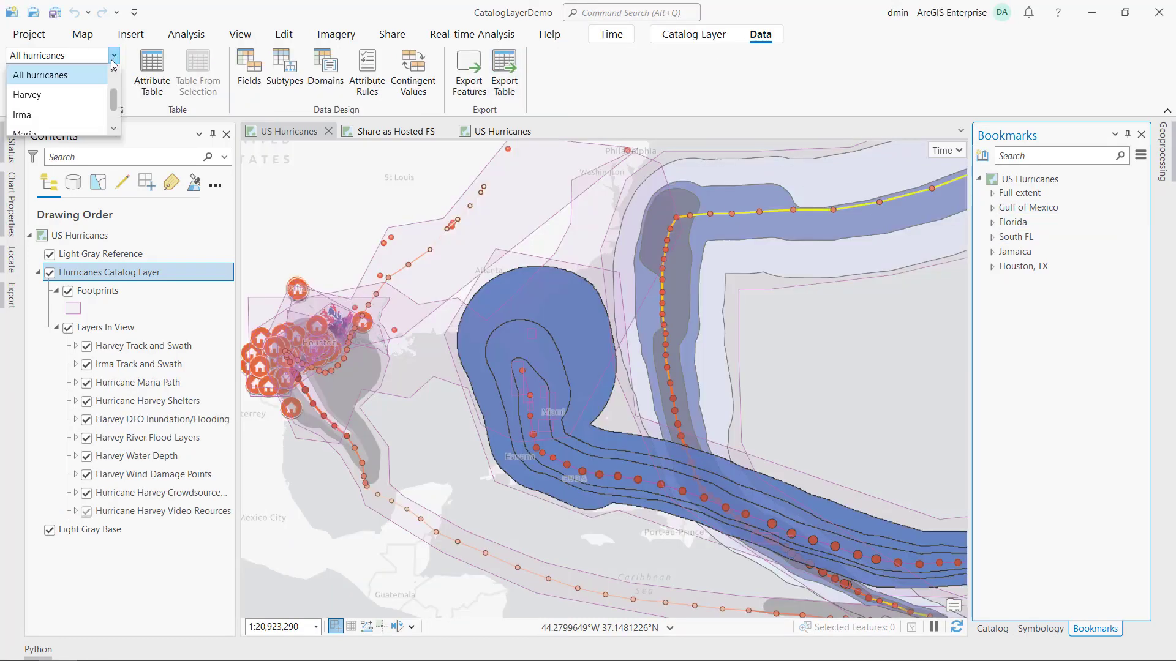
left_click(79, 95)
left_click(954, 153)
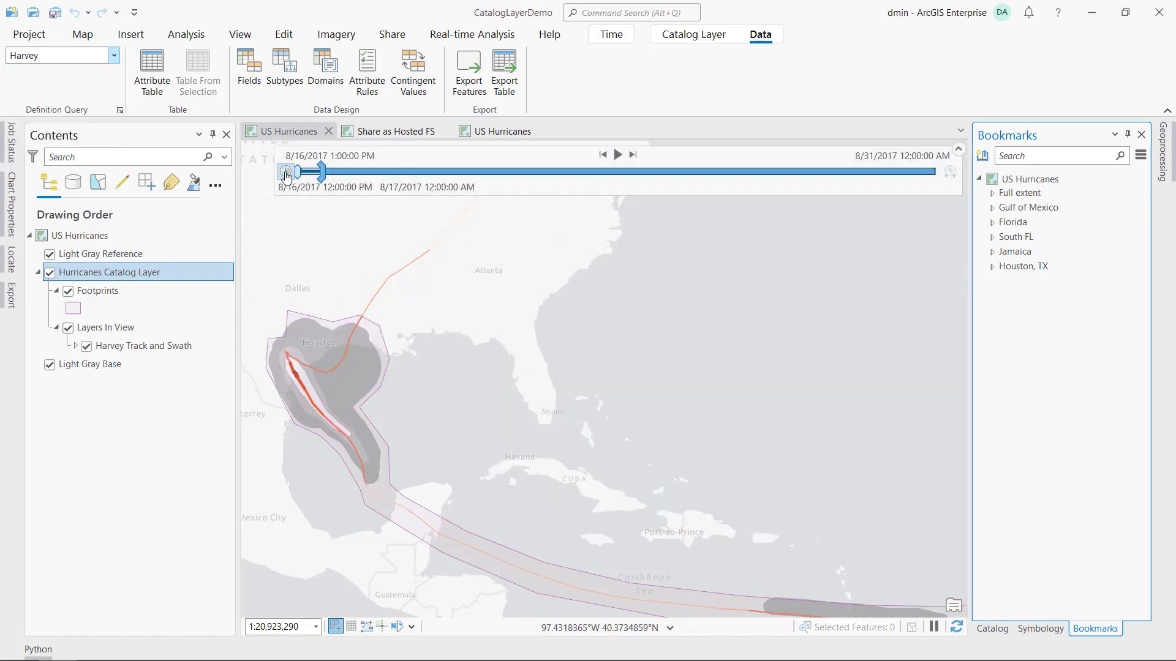
- Set the catalog layer's Layer Limit to 5
left_click(693, 34)
left_click(612, 56)
left_click(613, 56)
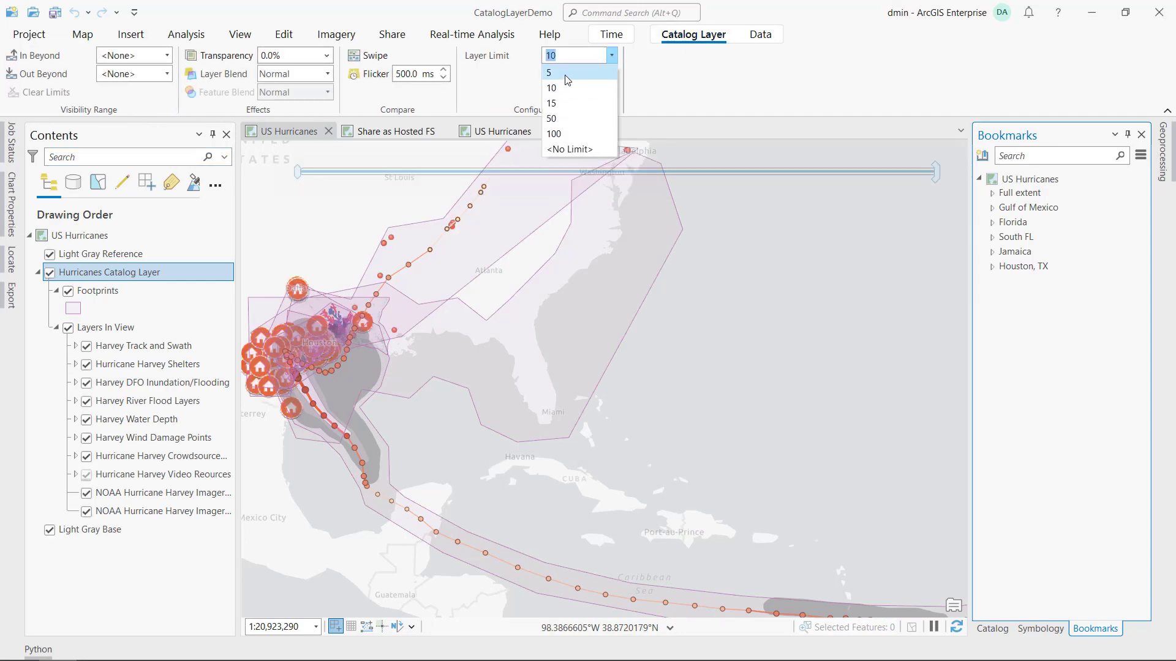
left_click(550, 73)
- Reverse the Footprints Draw Order Weight sort and add Brazon_v2 as its own map layer
left_click(101, 291)
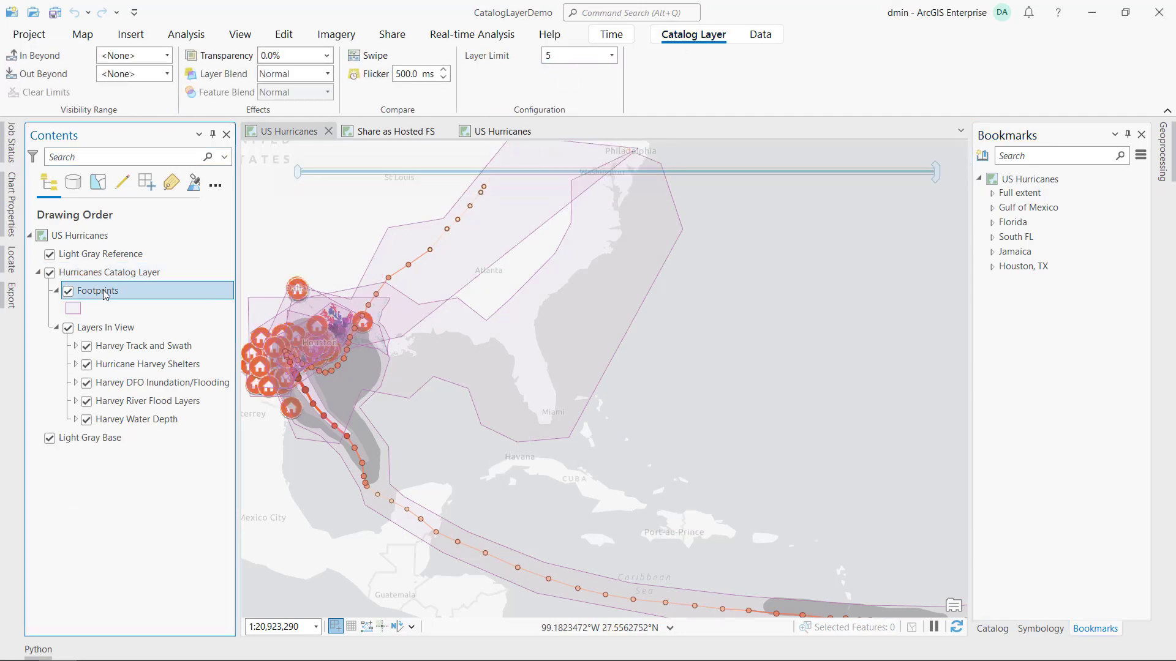
left_click(1041, 629)
left_click(1125, 331)
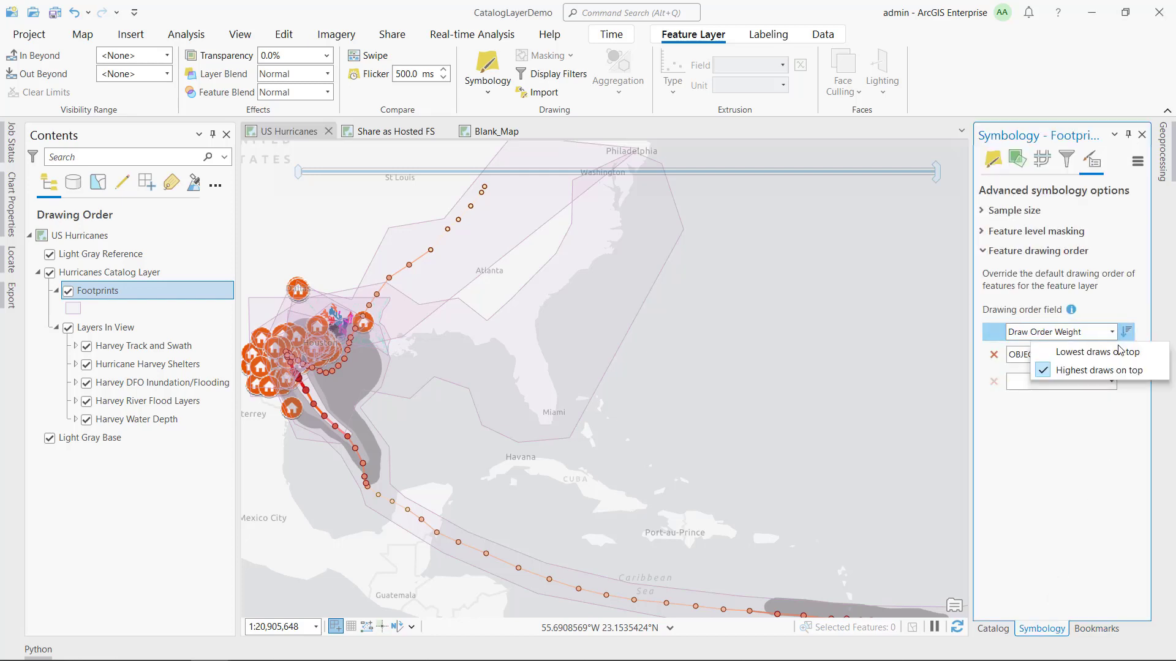
left_click(1120, 353)
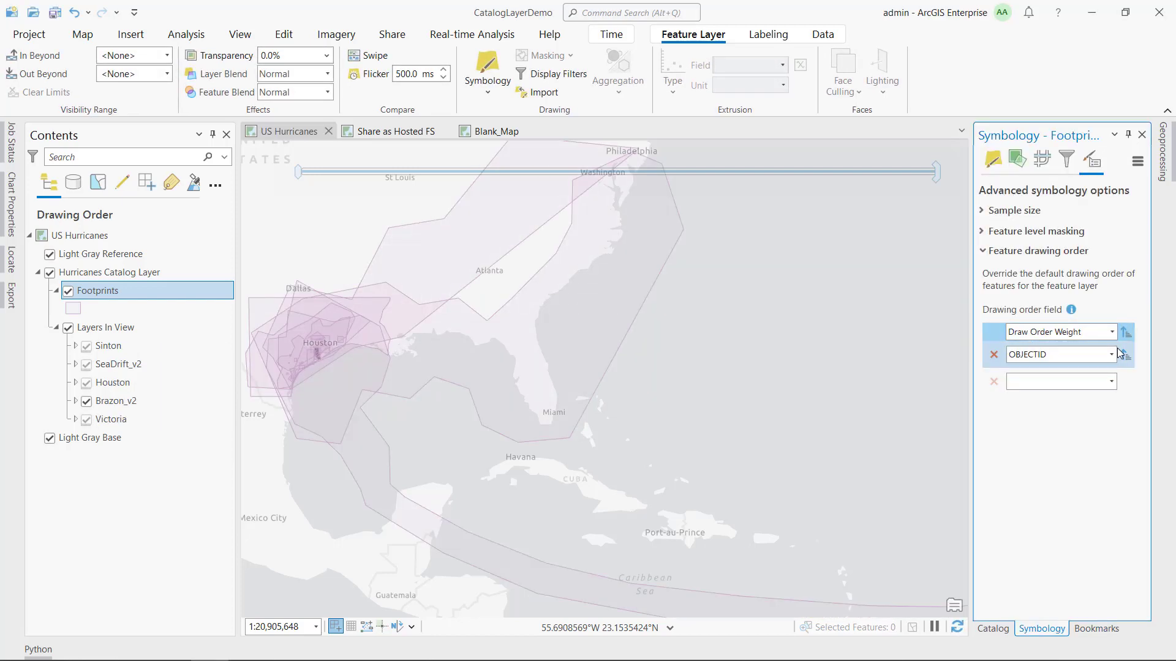
right_click(116, 401)
left_click(158, 401)
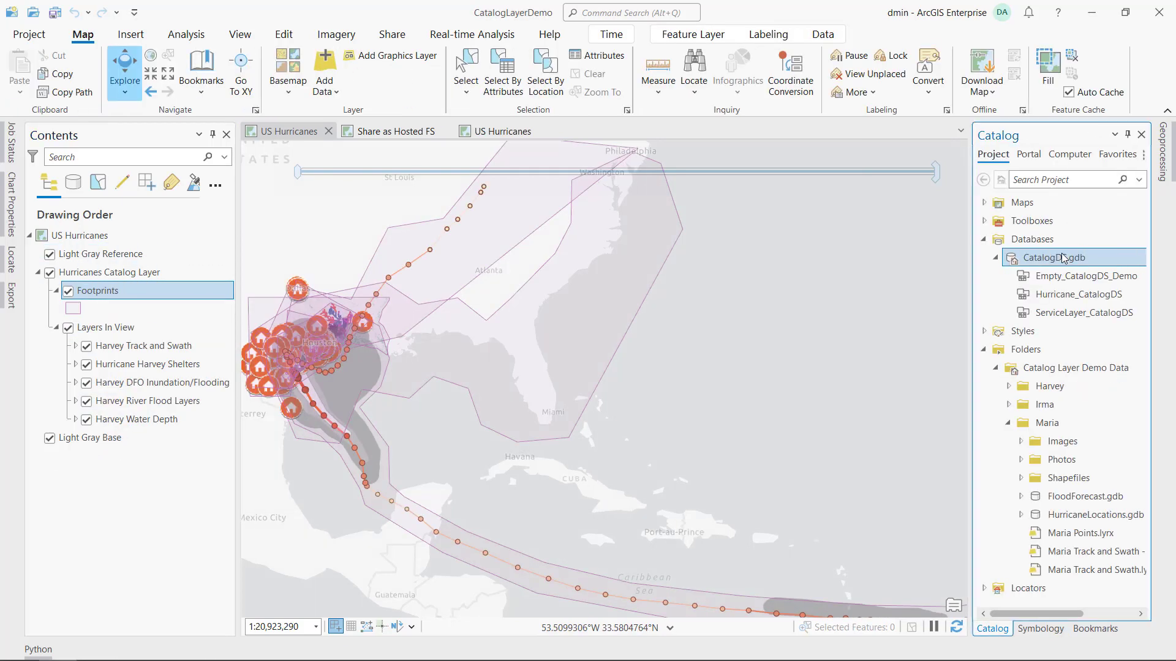
- Create a new catalog dataset in the CatalogDS geodatabase
right_click(1041, 258)
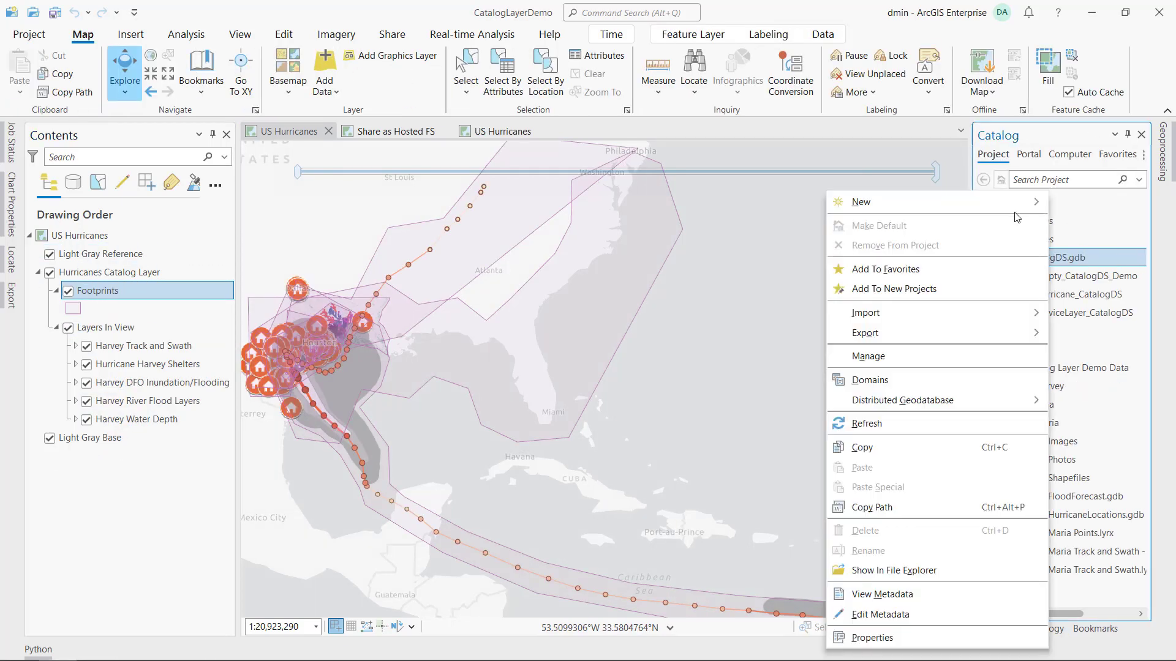
mouse_move(861, 202)
left_click(1103, 370)
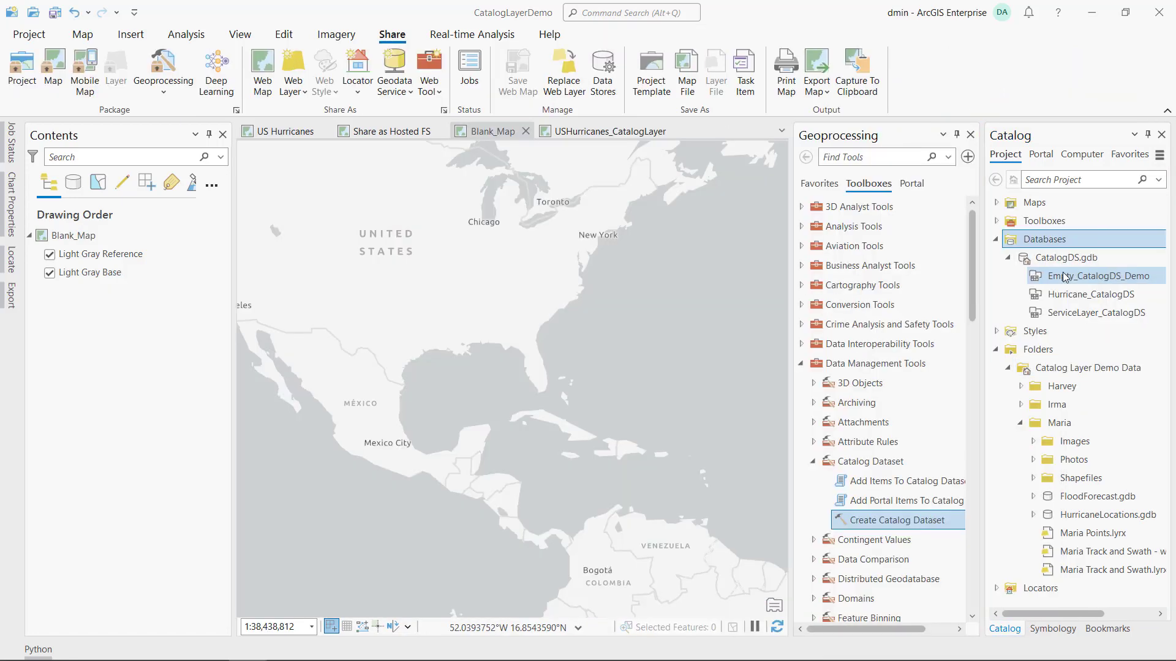
- Run Add Items on Empty_CatalogDS_Demo with the Catalog Layer Demo Data folder as input
right_click(1054, 276)
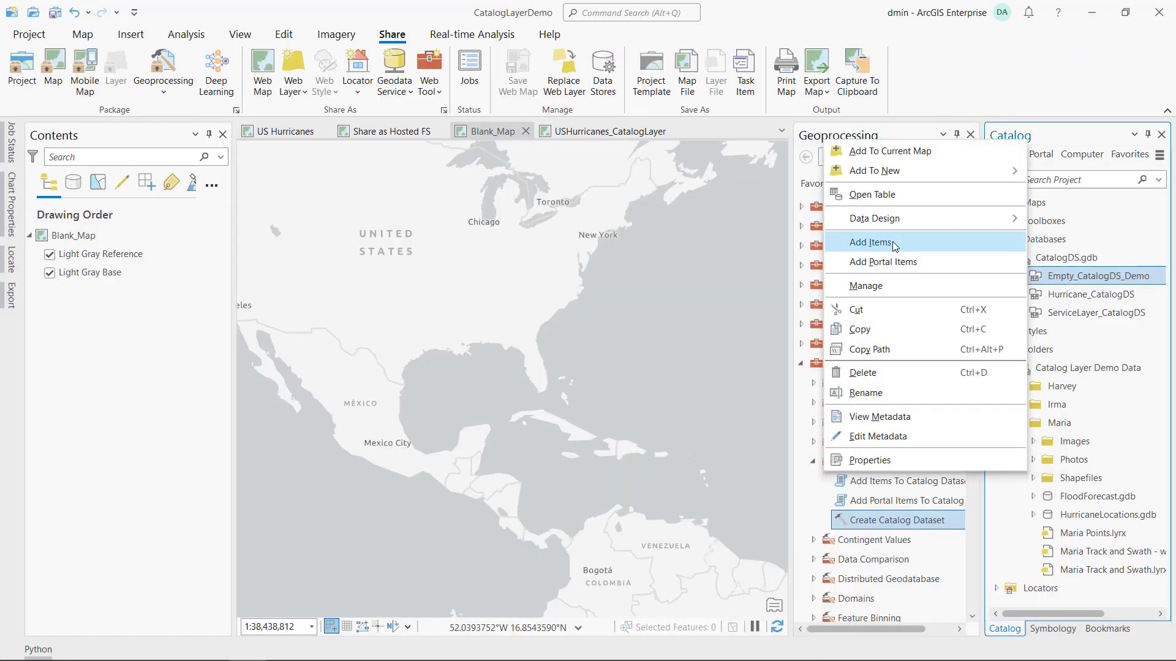
left_click(882, 239)
left_click_drag(1088, 368, 897, 261)
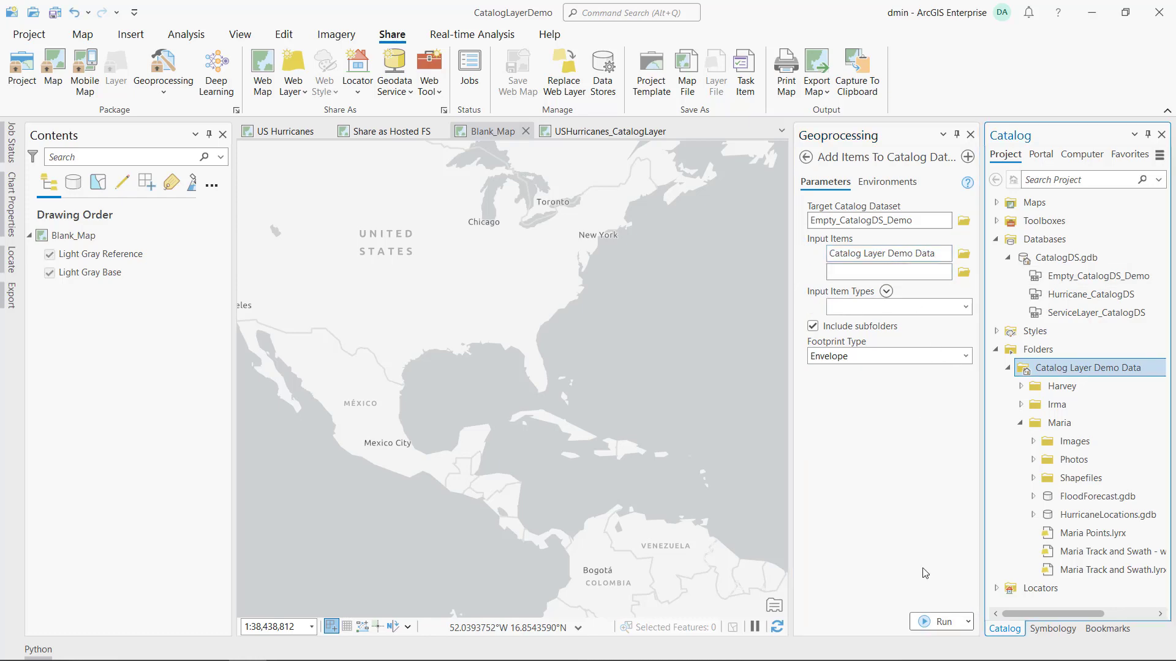
left_click(937, 621)
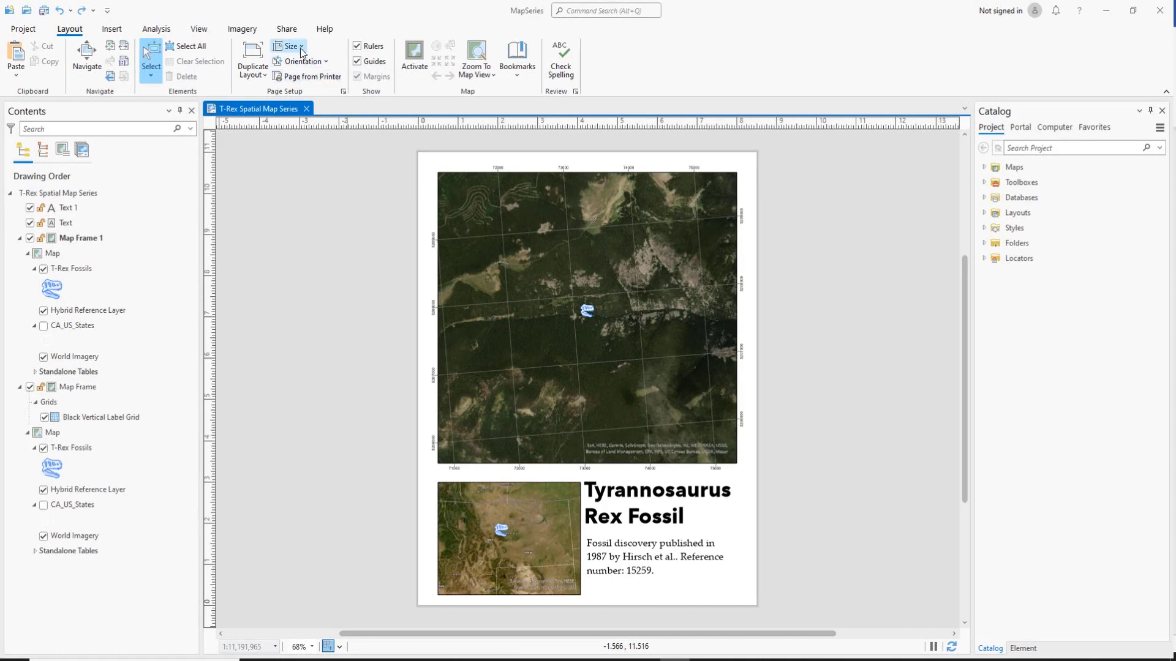
- Set the T-Rex layout page to ANSI C in landscape orientation
left_click(300, 48)
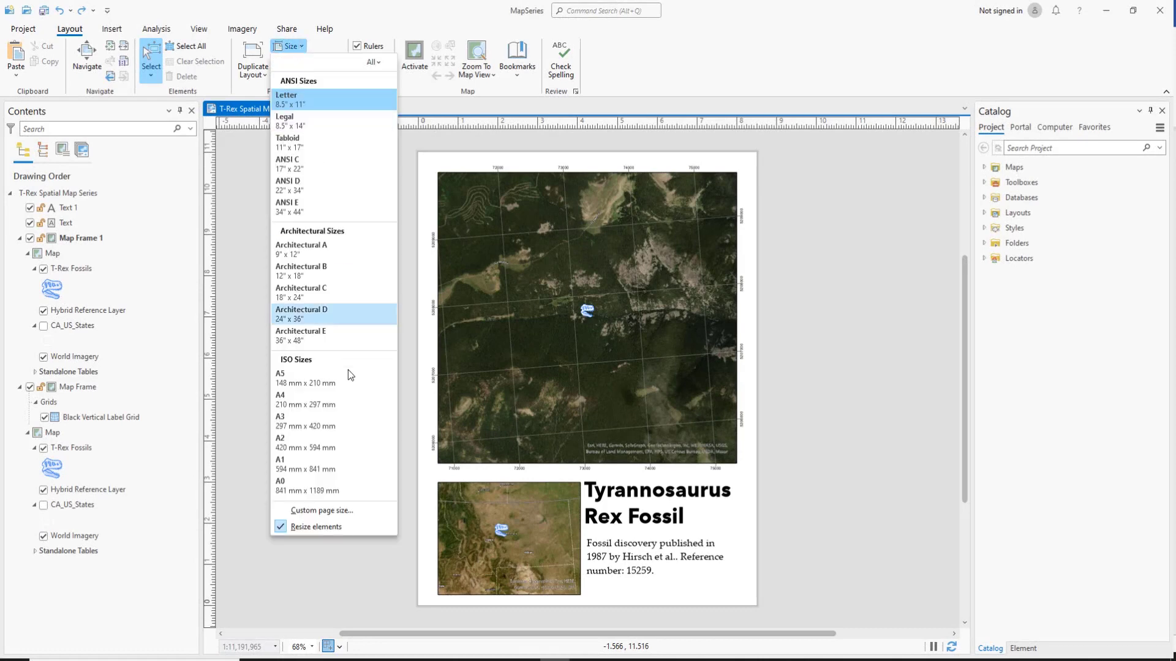
left_click(298, 162)
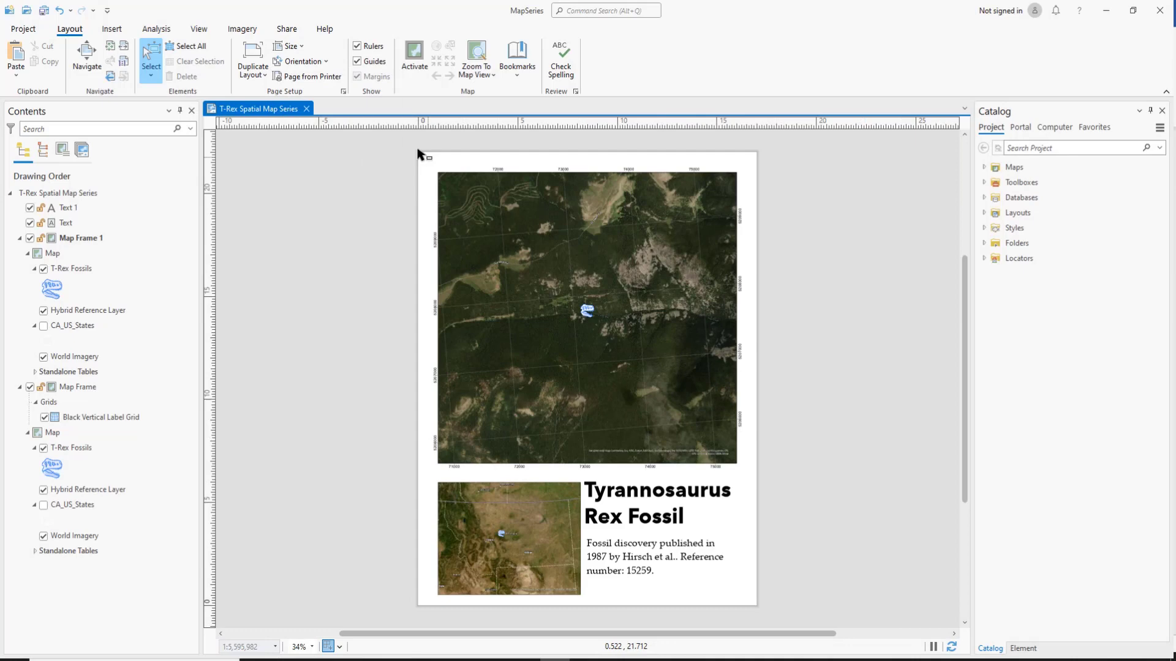
left_click(313, 62)
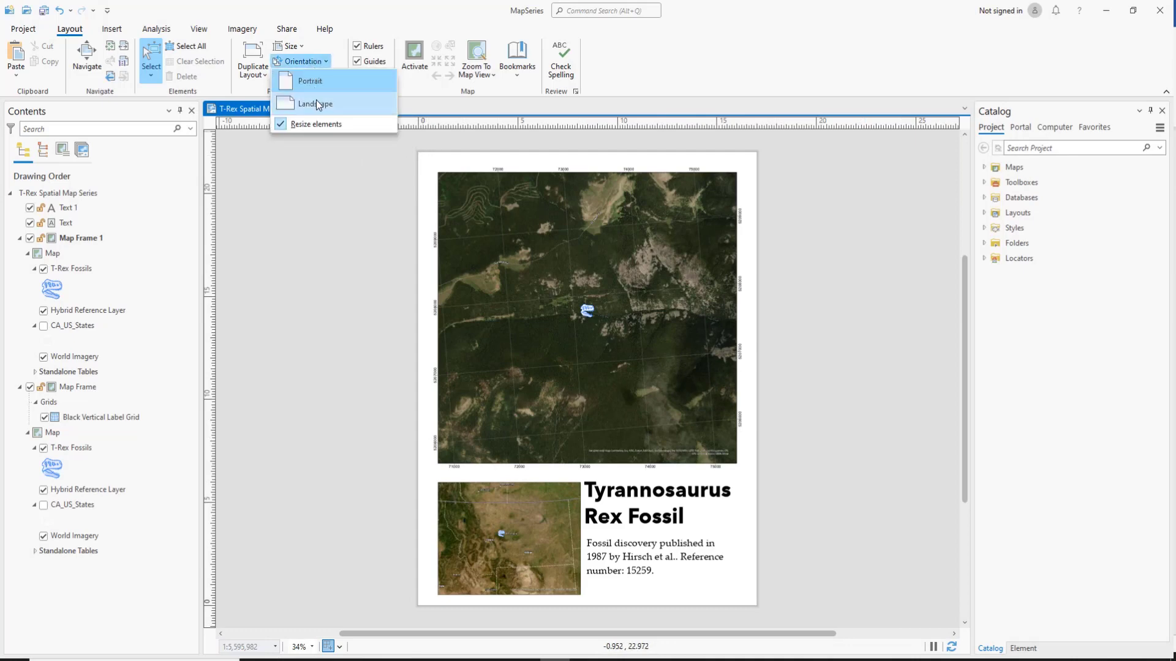
left_click(316, 103)
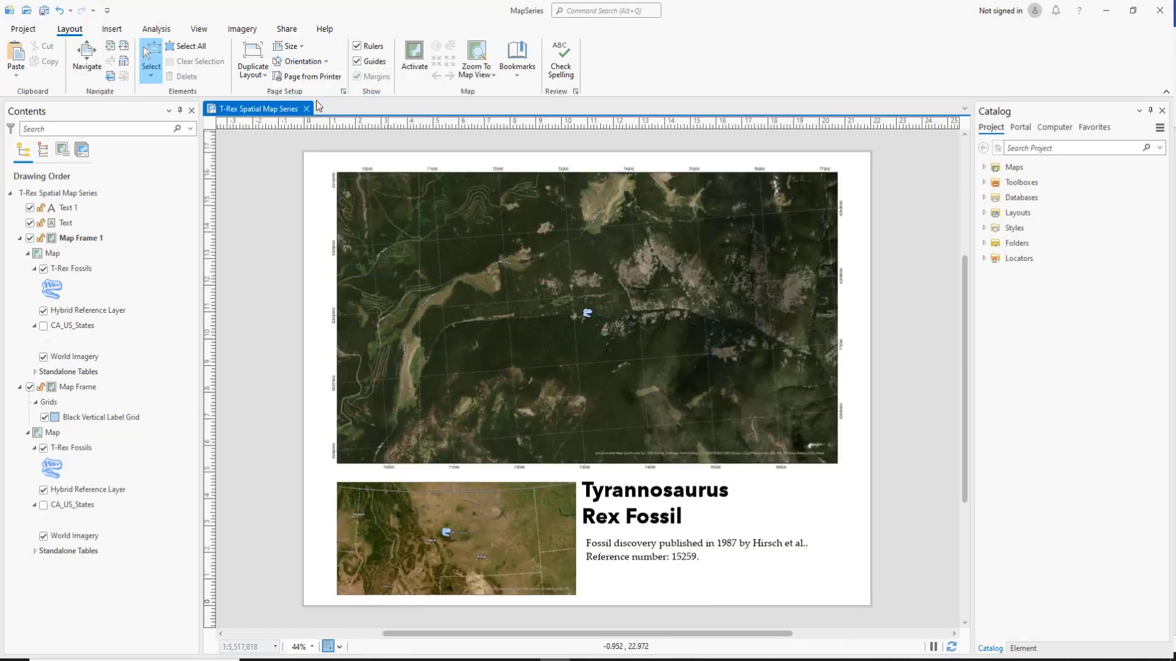
- Duplicate the layout at Letter size, naming the copy 'Small Landscape'
left_click(262, 74)
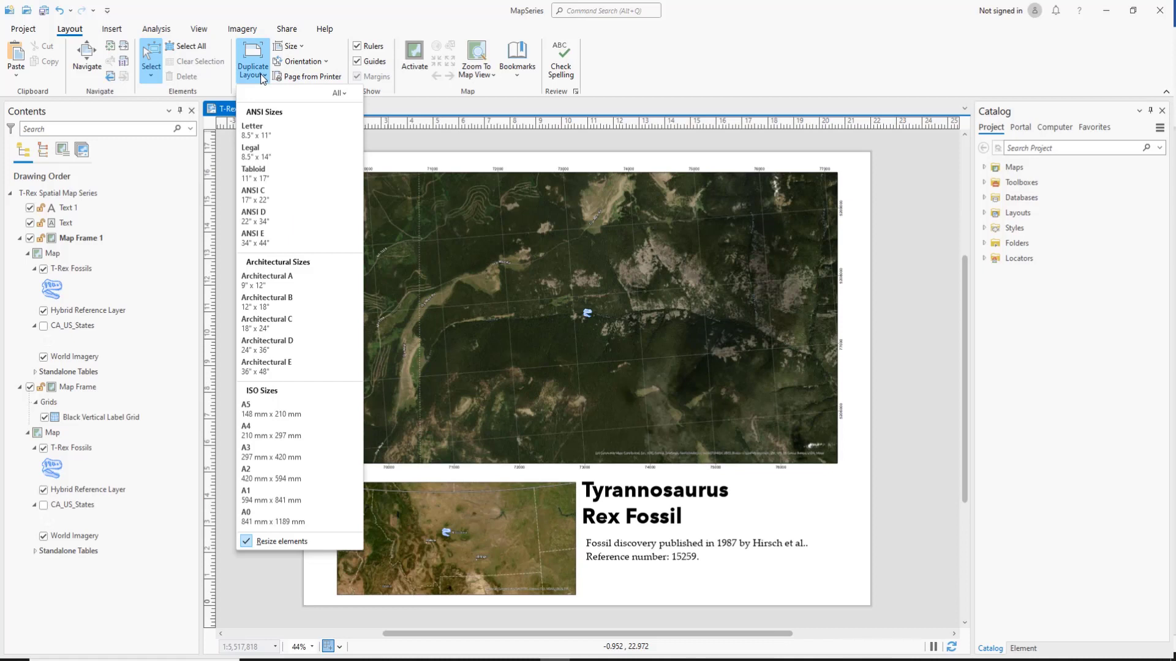
left_click(275, 134)
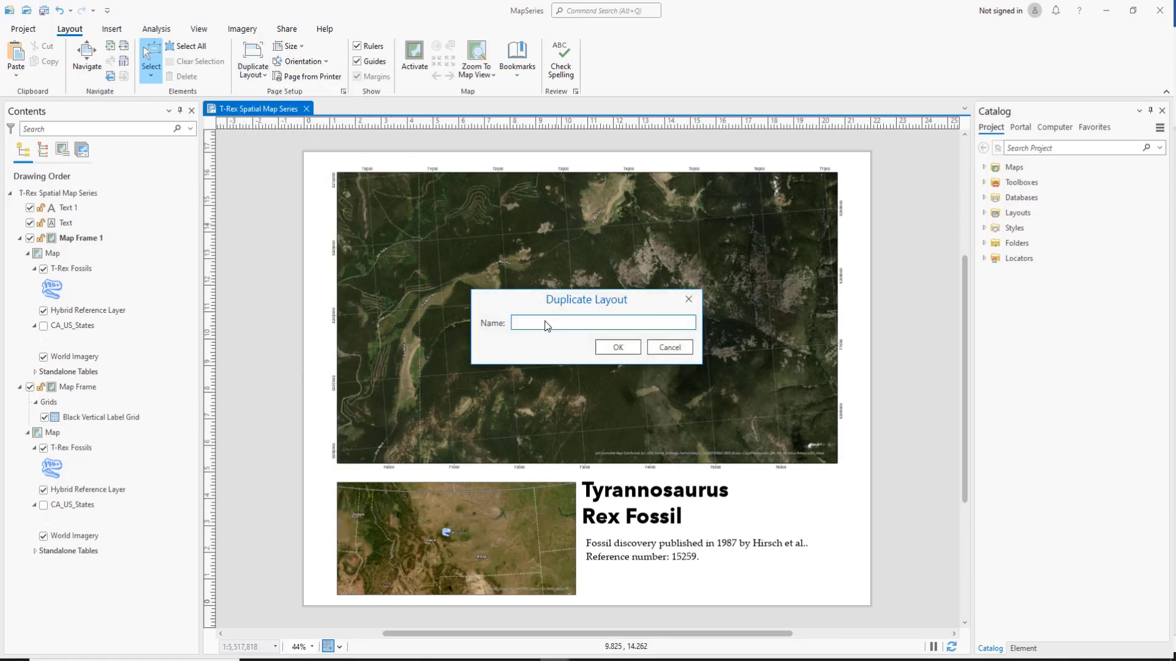
type("Small Landscape")
left_click(618, 347)
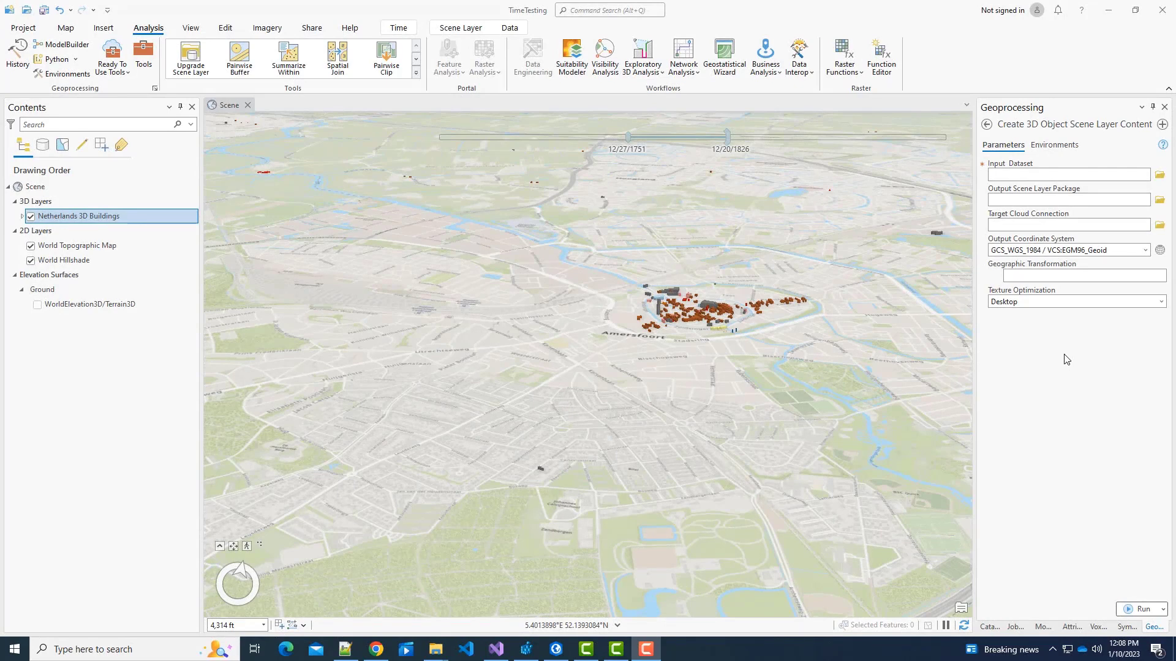
- Open the Upgrade Scene Layer tool and review Netherlands 3D Buildings properties without changes
left_click(1039, 147)
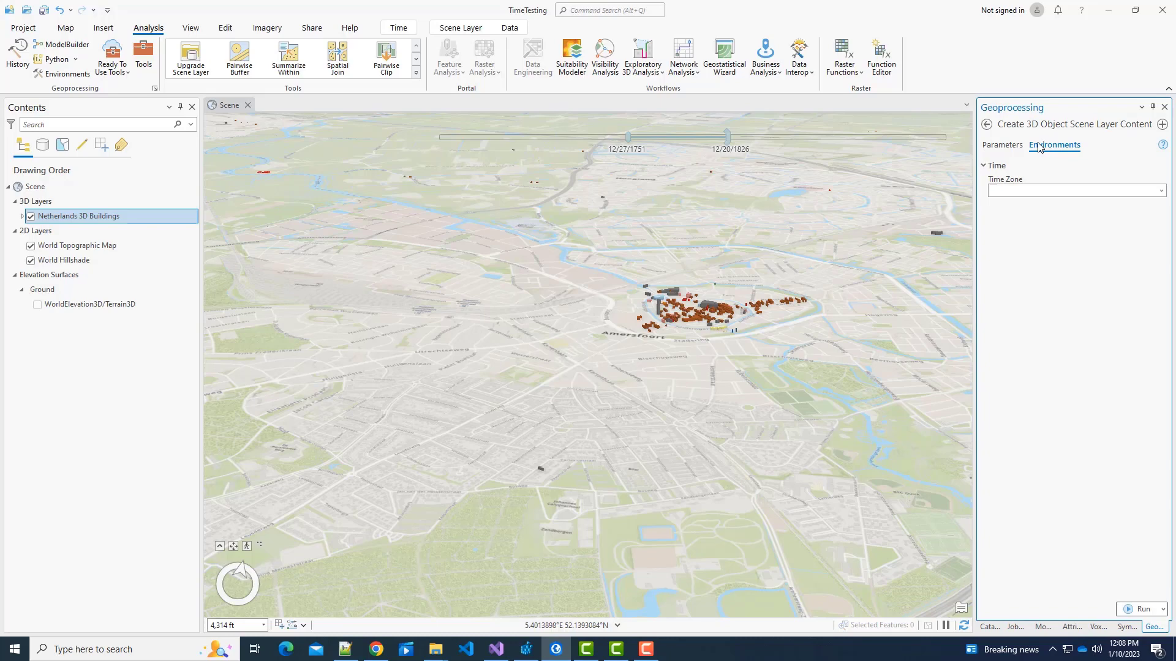
left_click(192, 68)
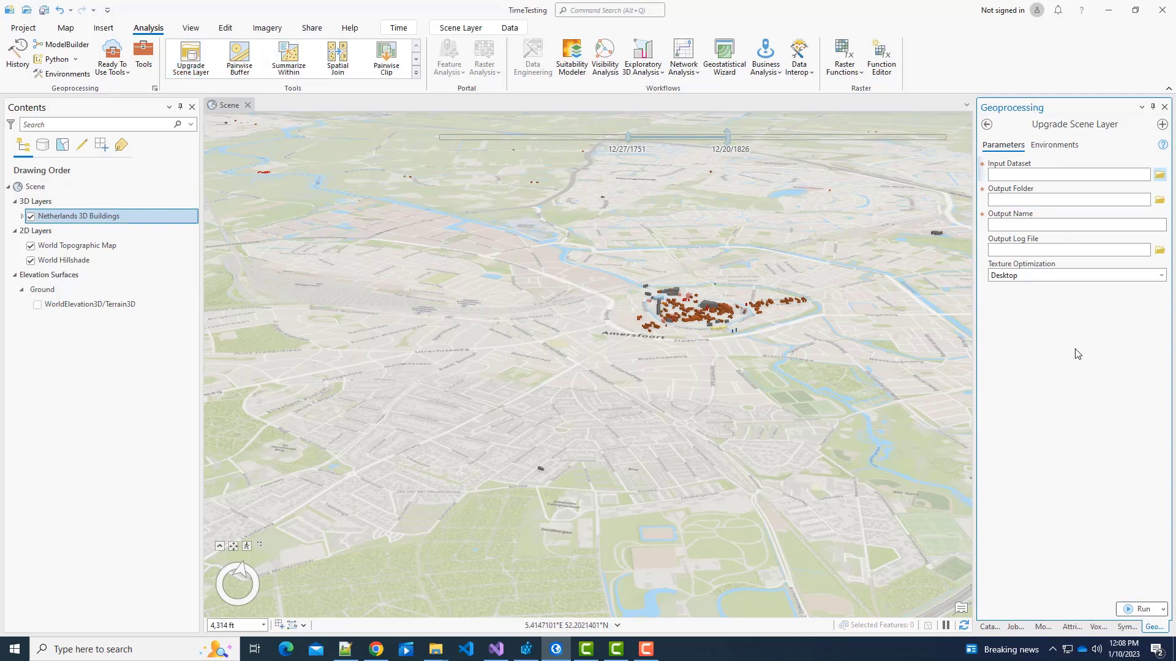
double_click(69, 216)
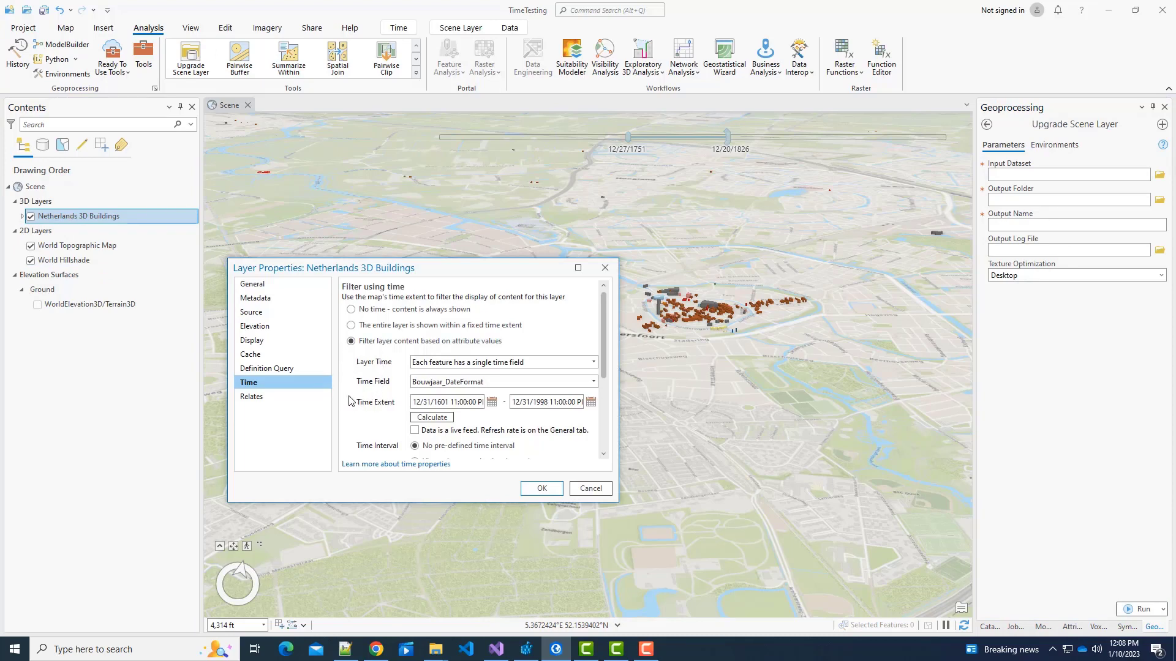
left_click(589, 489)
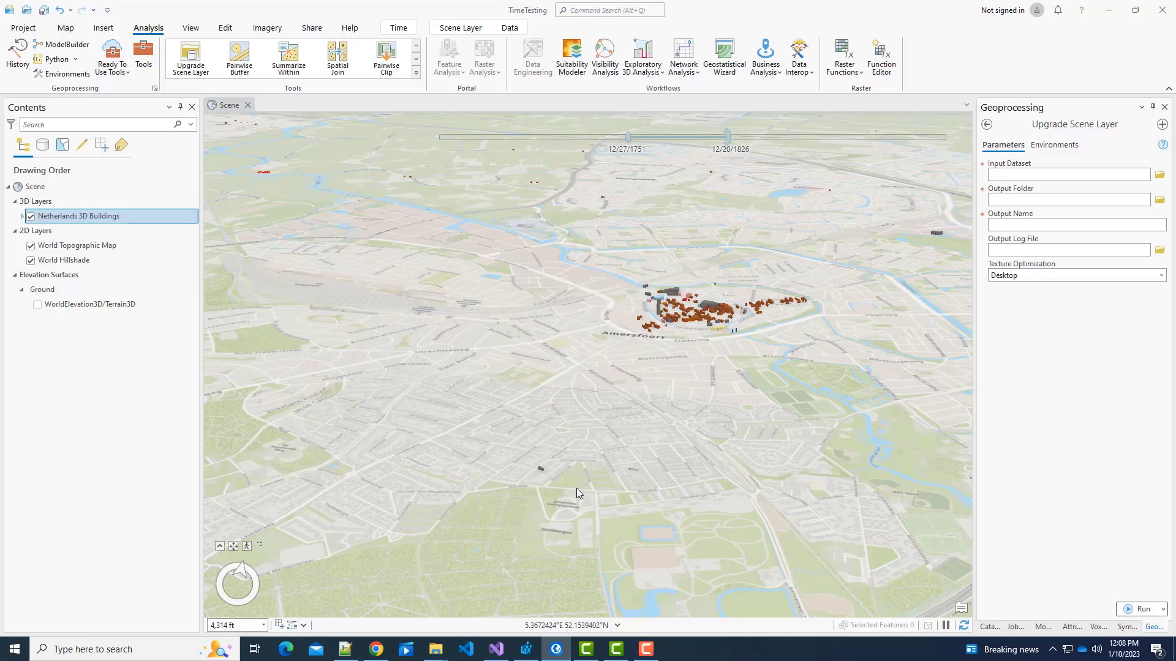
- Play the time animation of the Netherlands 3D Buildings
left_click(410, 30)
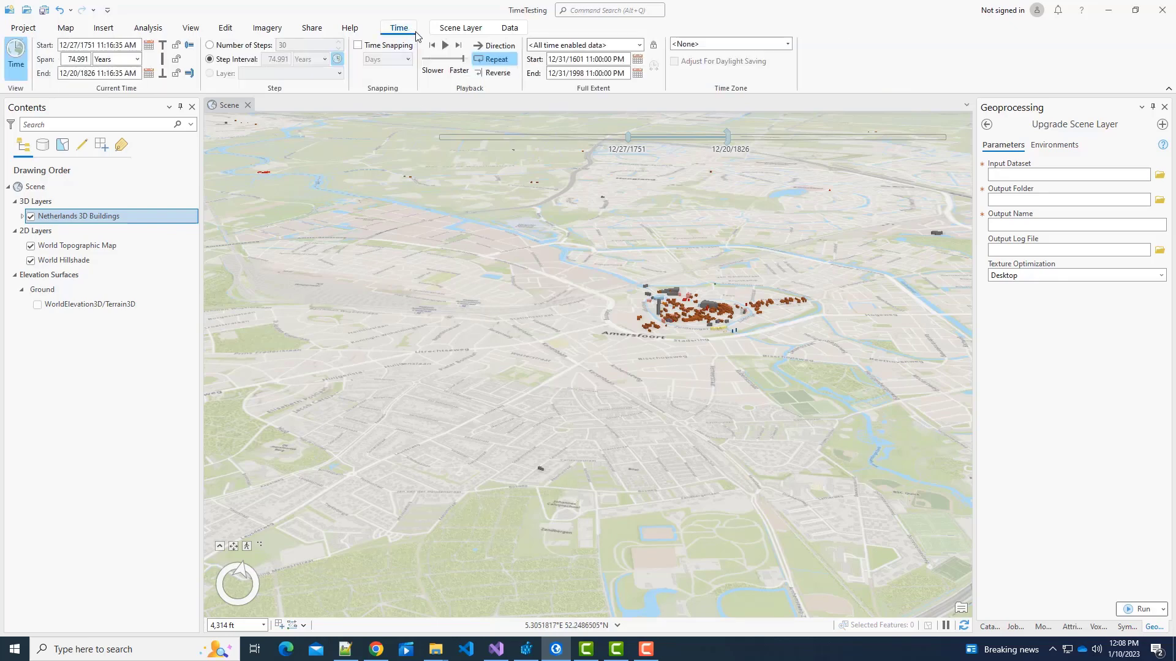
left_click(445, 47)
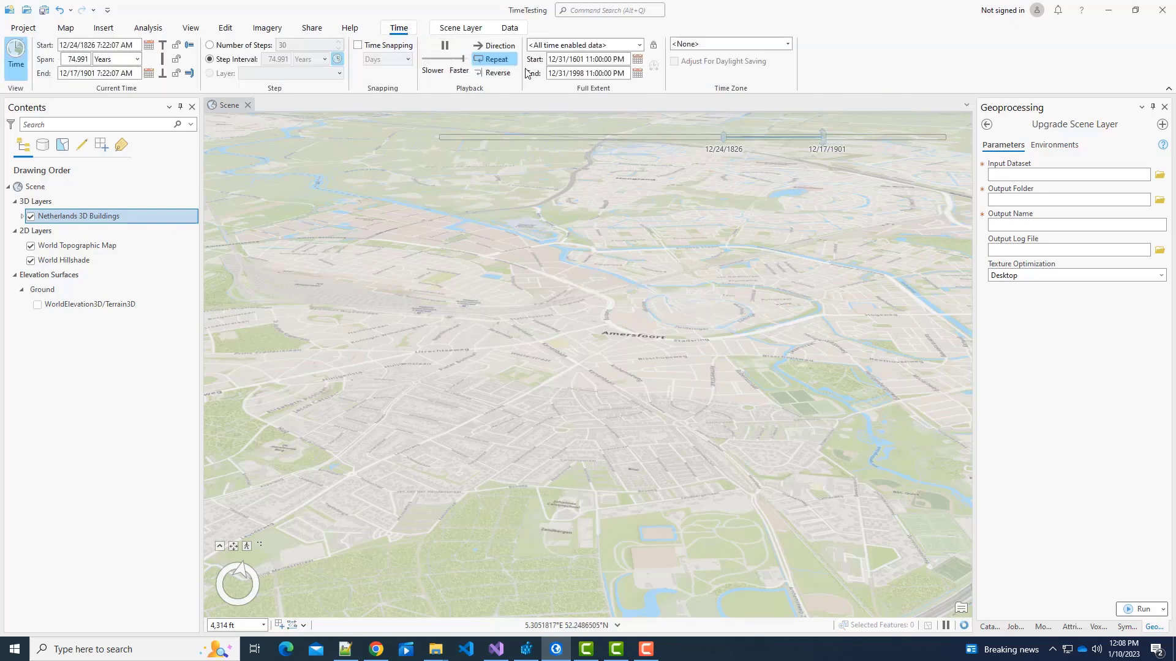
mouse_move(633, 127)
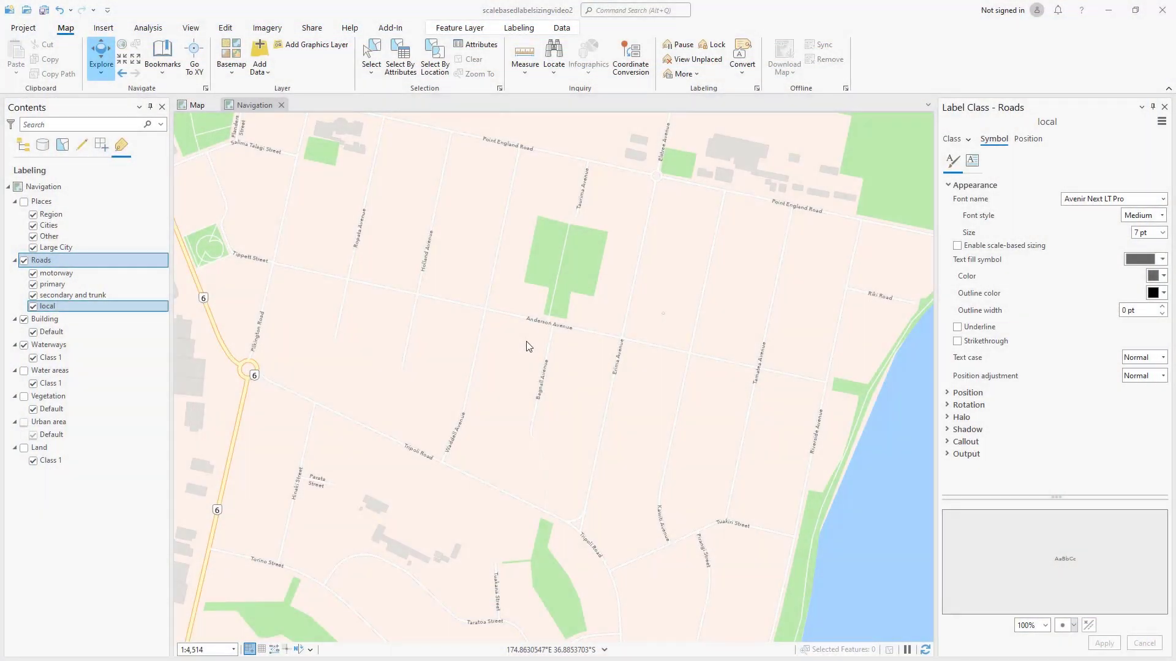
- Give local road labels 25 pt size with scale-based sizing from 1:4,514, then zoom to check
scroll(528, 348, "up", 4)
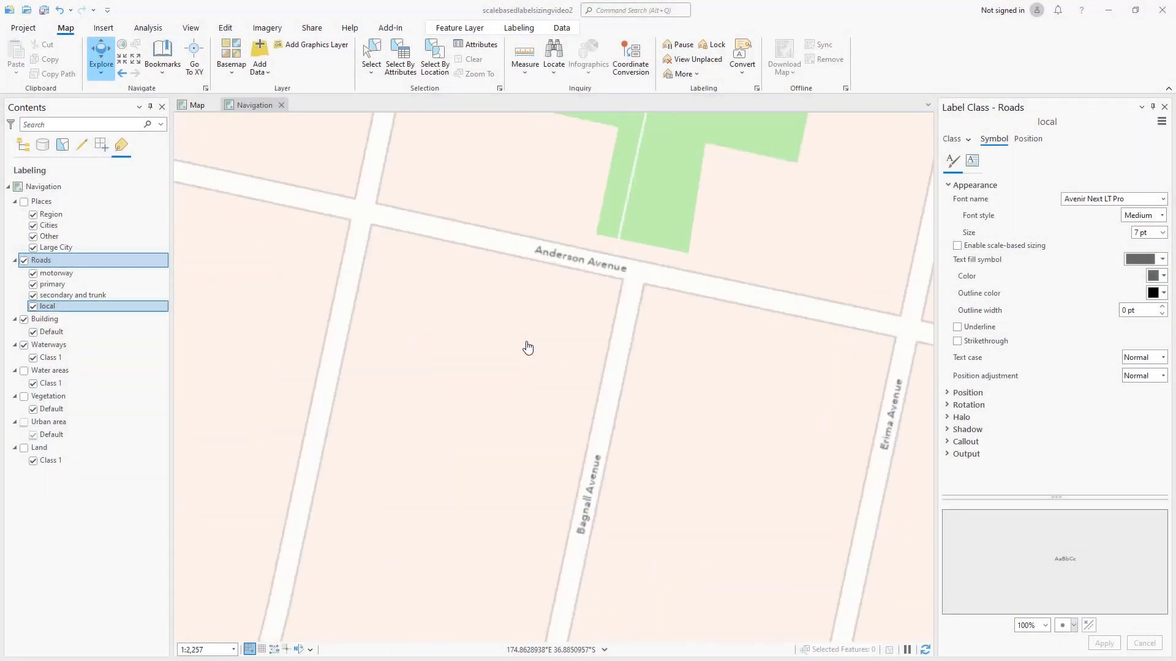
scroll(525, 345, "down", 4)
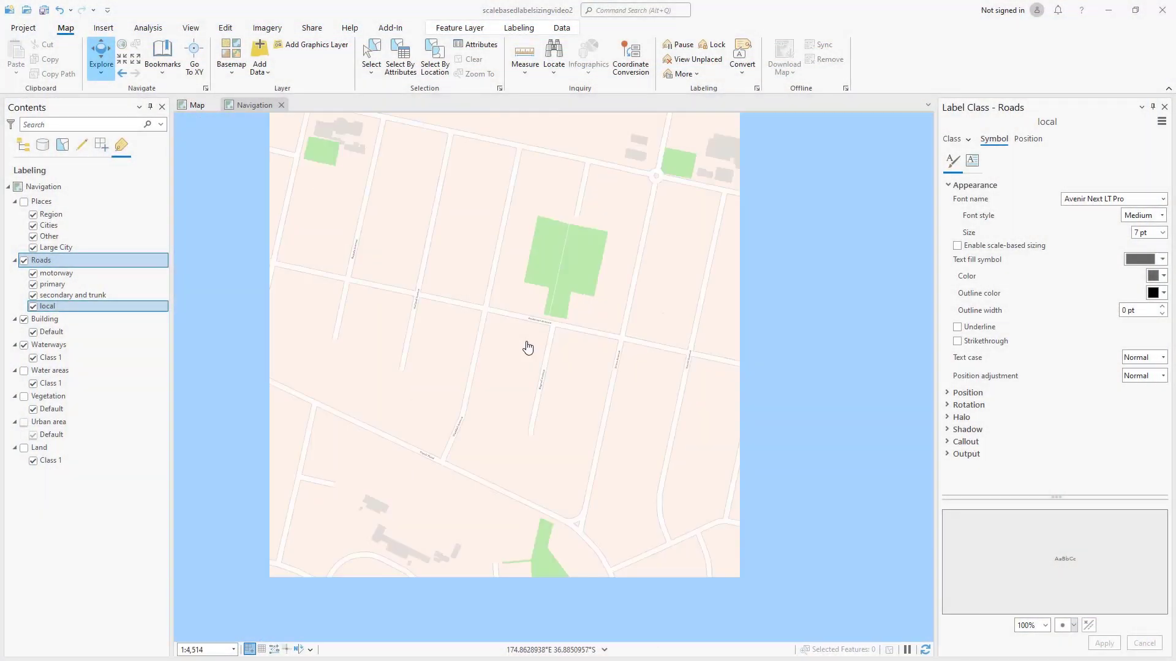
left_click(993, 248)
mouse_move(986, 265)
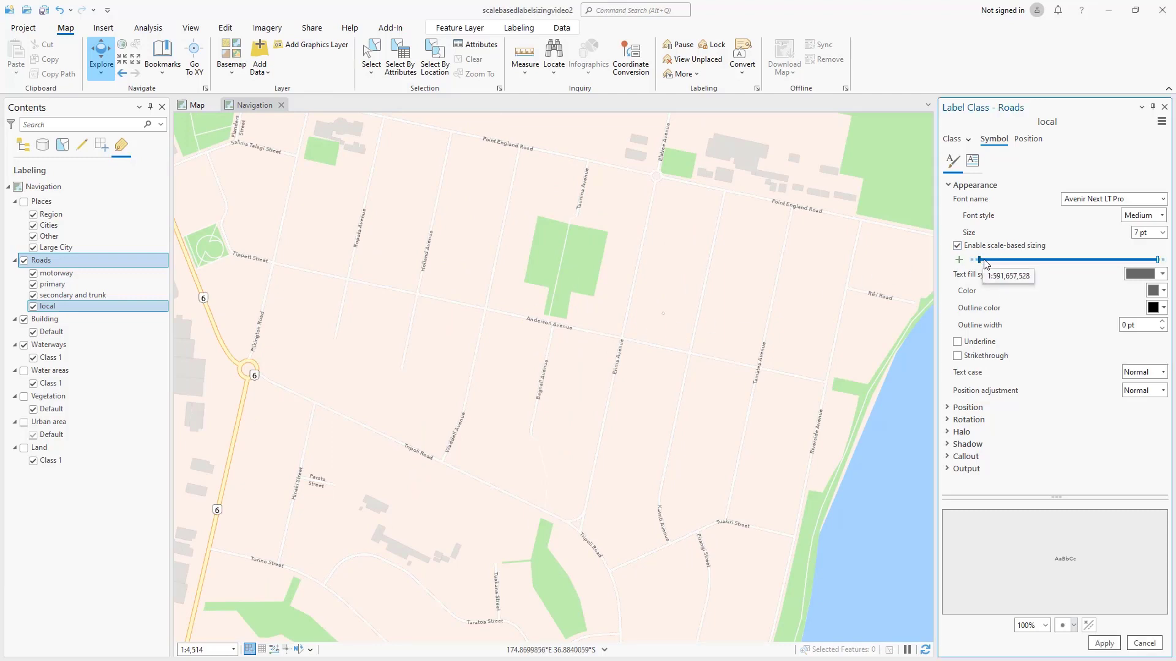
left_click_drag(980, 261, 1141, 254)
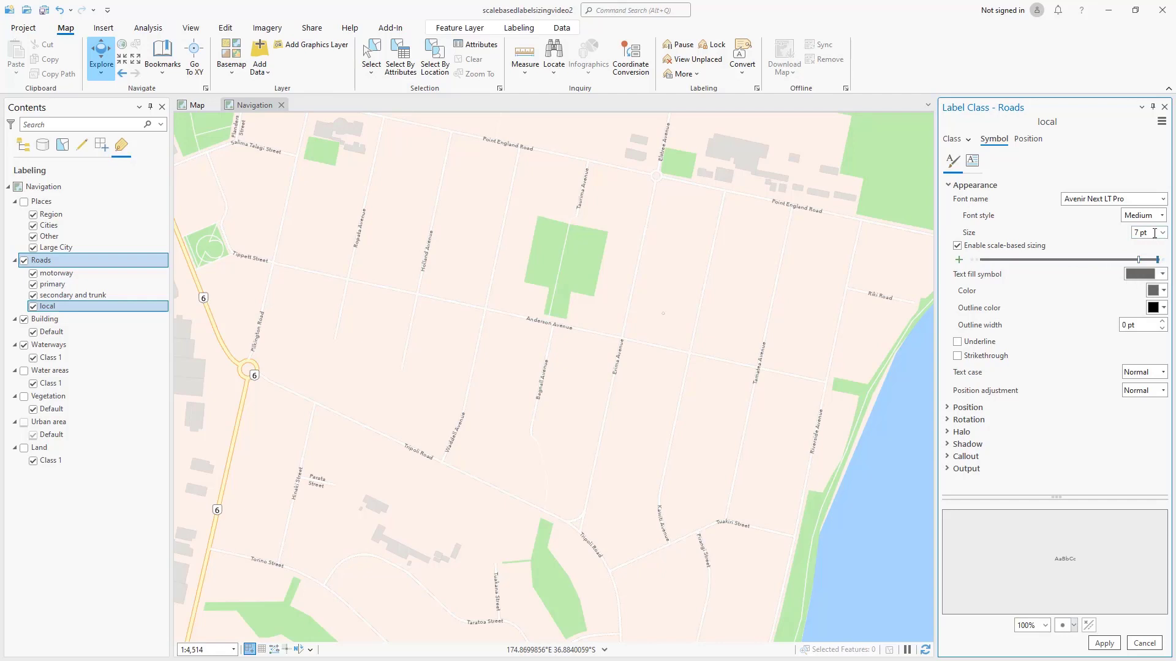
left_click(1155, 233)
left_click(1104, 644)
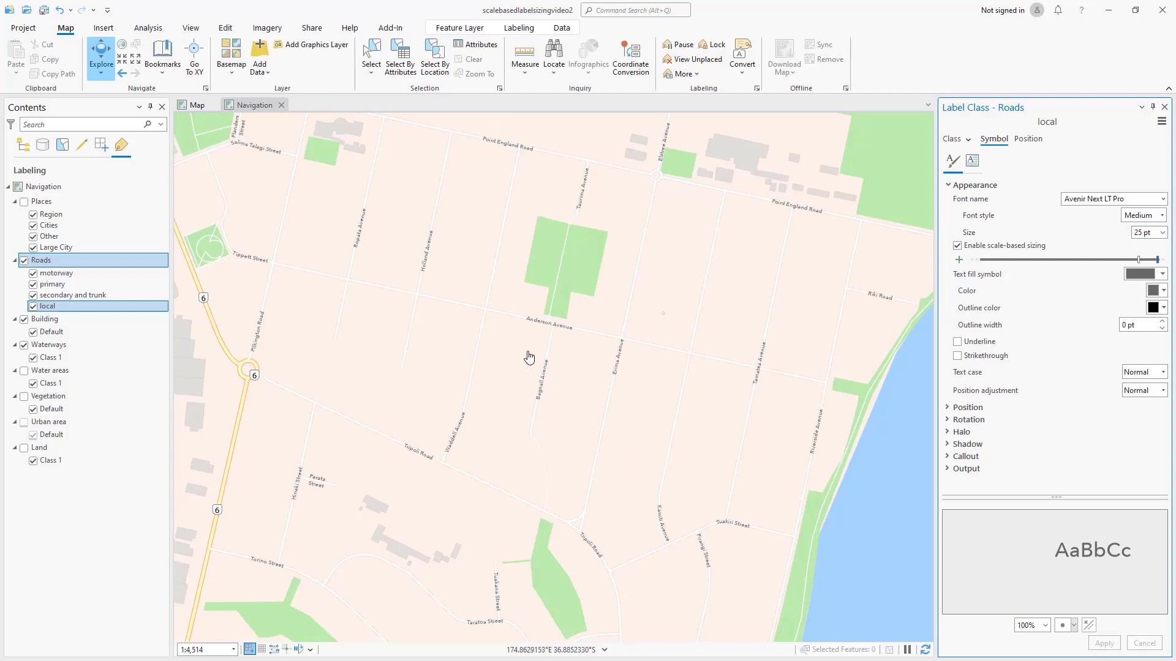
scroll(529, 358, "up", 4)
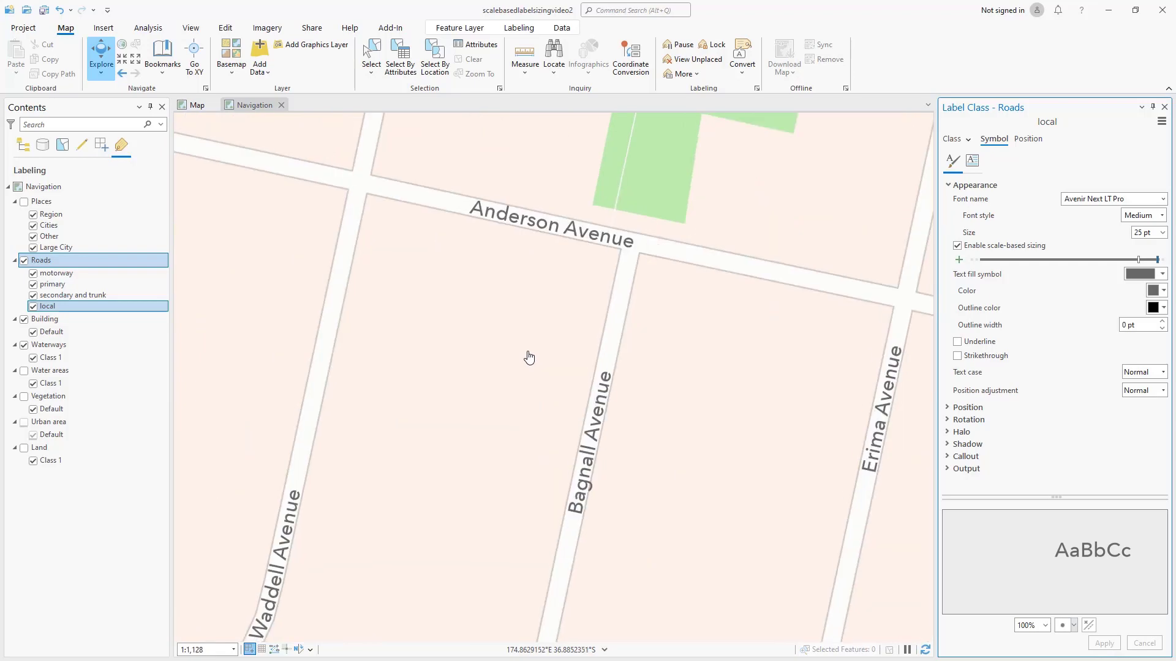
scroll(529, 358, "down", 4)
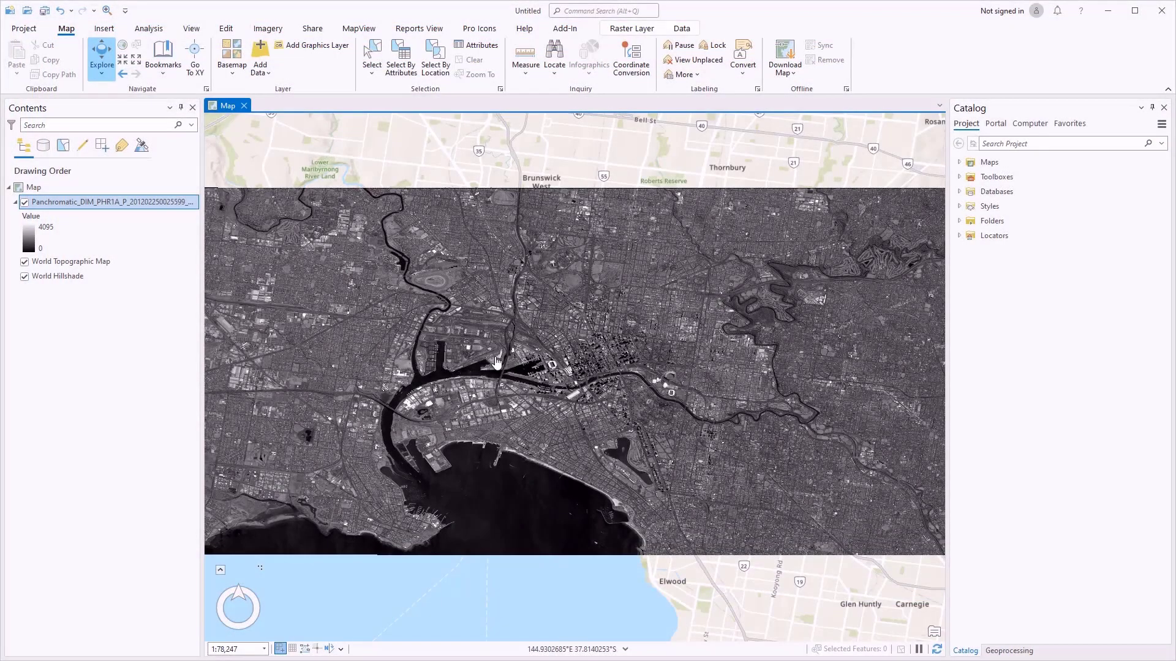
- Open a magnifier over the panchromatic imagery from the View tab
right_click(496, 362)
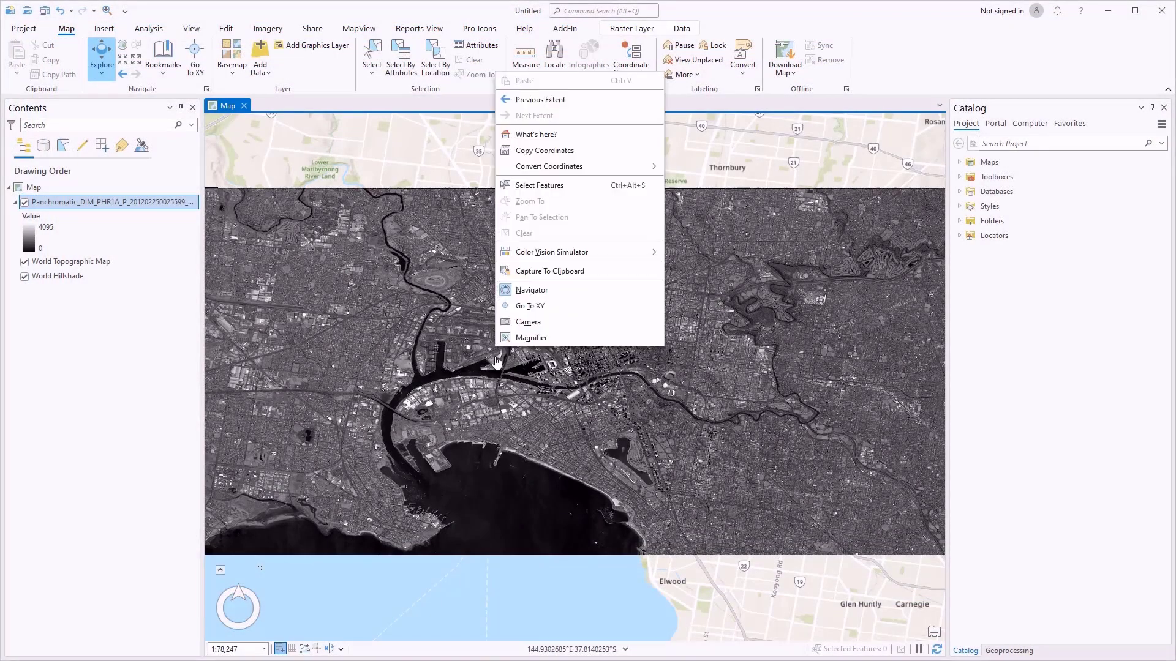
left_click(529, 339)
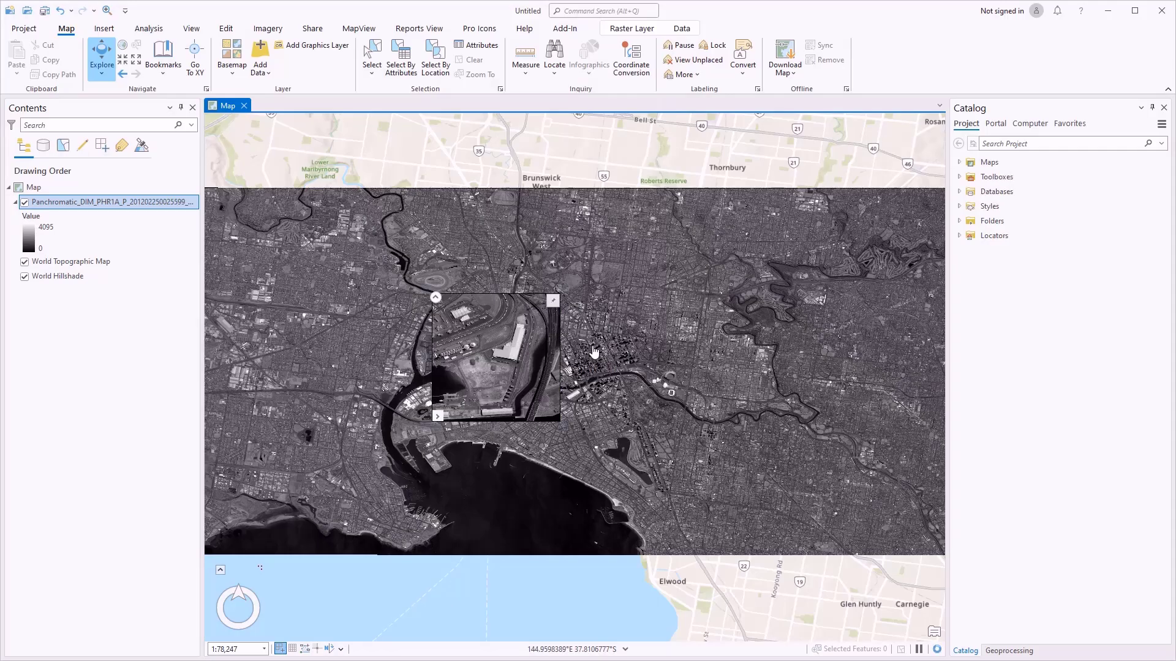
key("Escape")
left_click(192, 28)
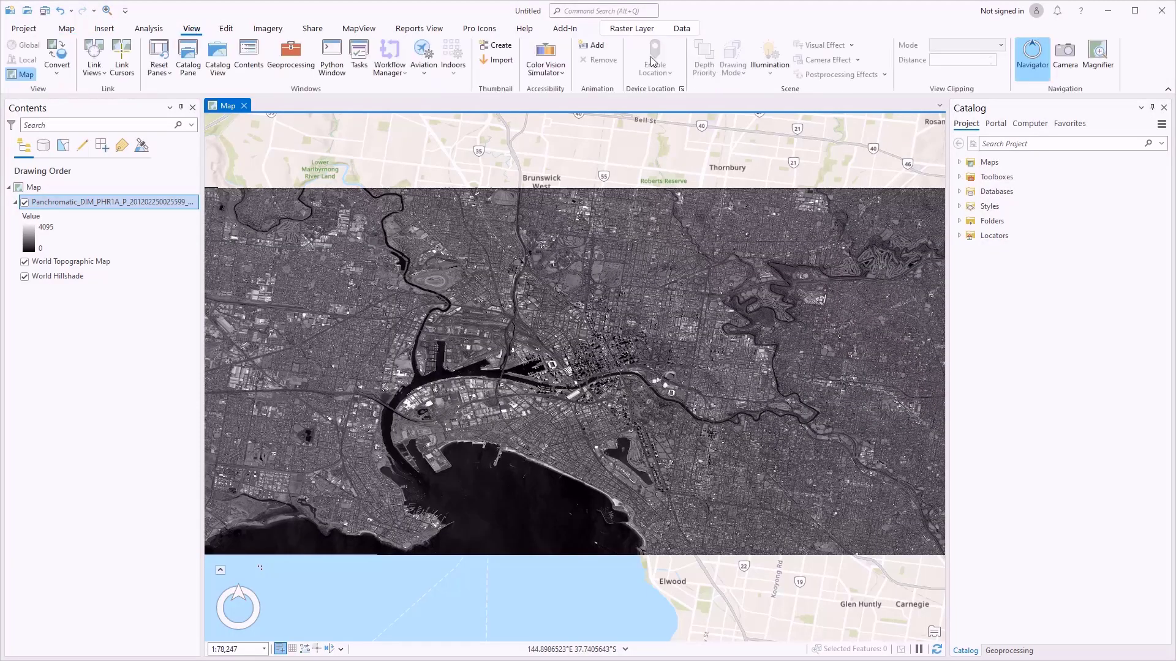
left_click(1096, 52)
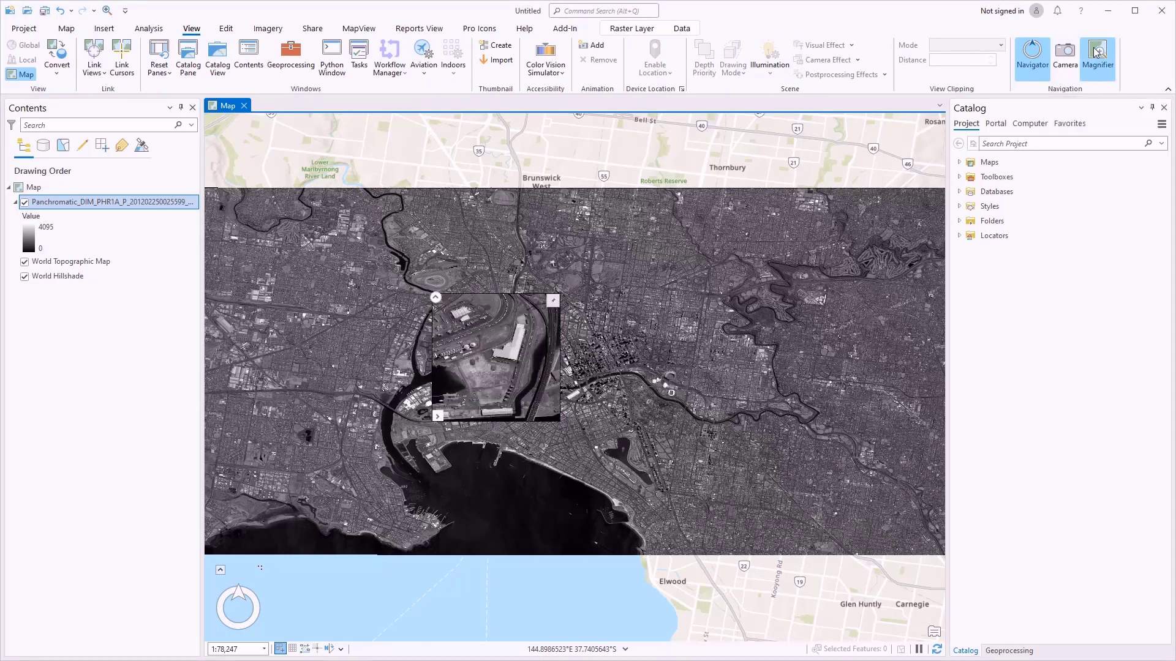
- Raise the magnifier to 700%, then switch it to a 1:24,000 map scale
left_click(437, 417)
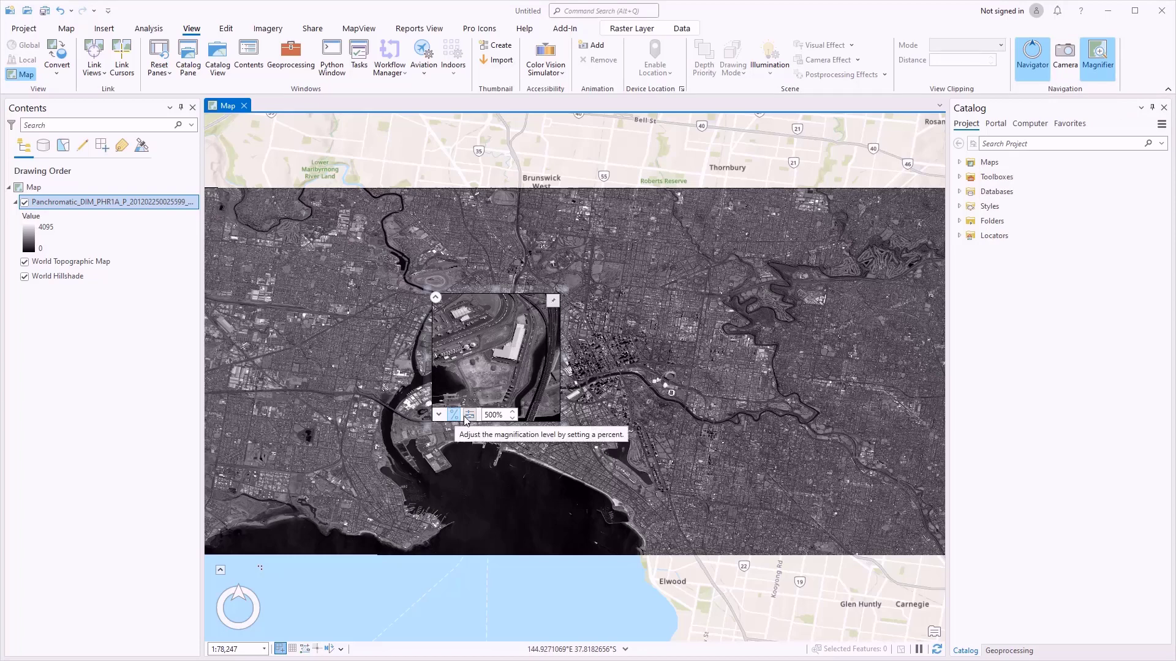
left_click(514, 413)
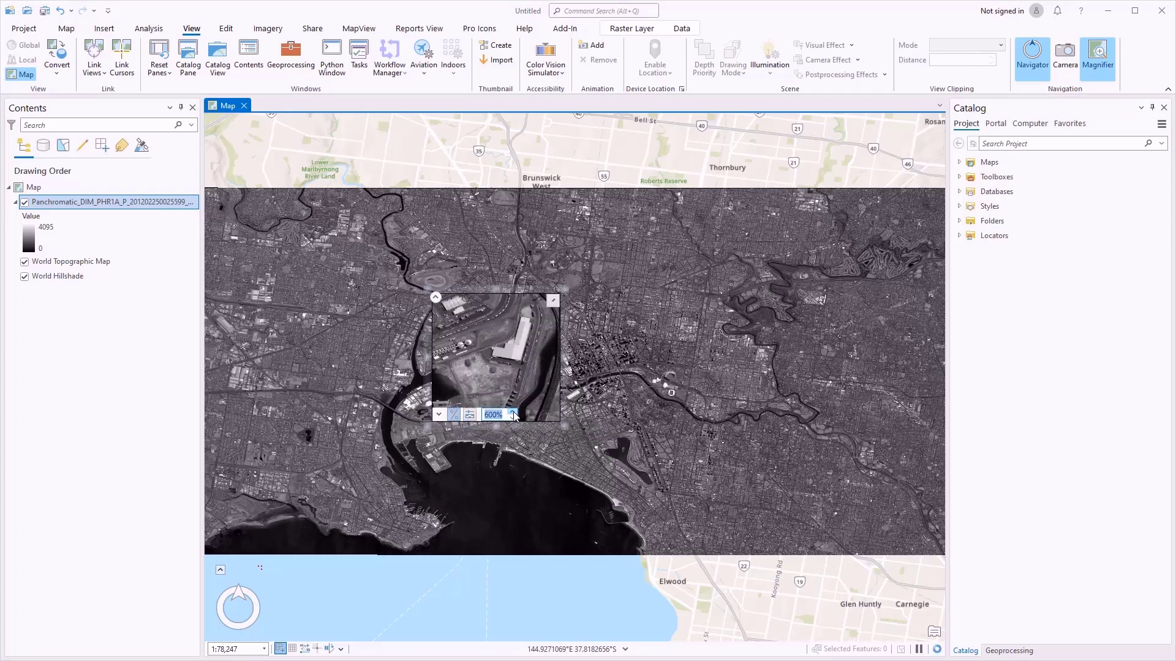
left_click(513, 412)
left_click(469, 416)
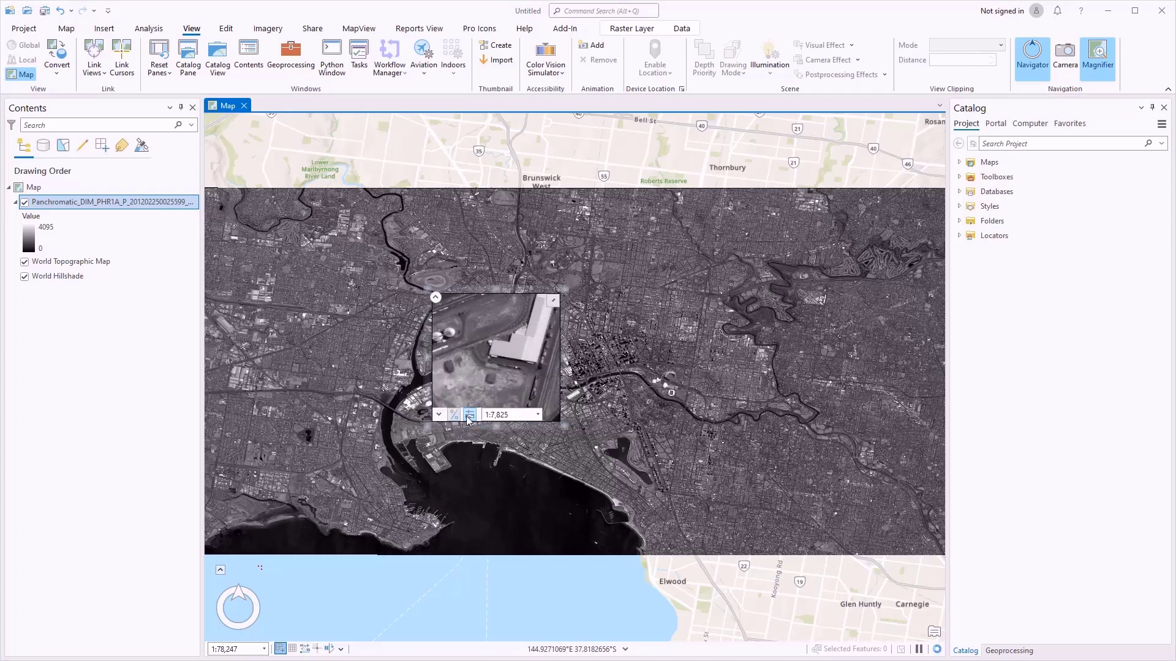
left_click(538, 416)
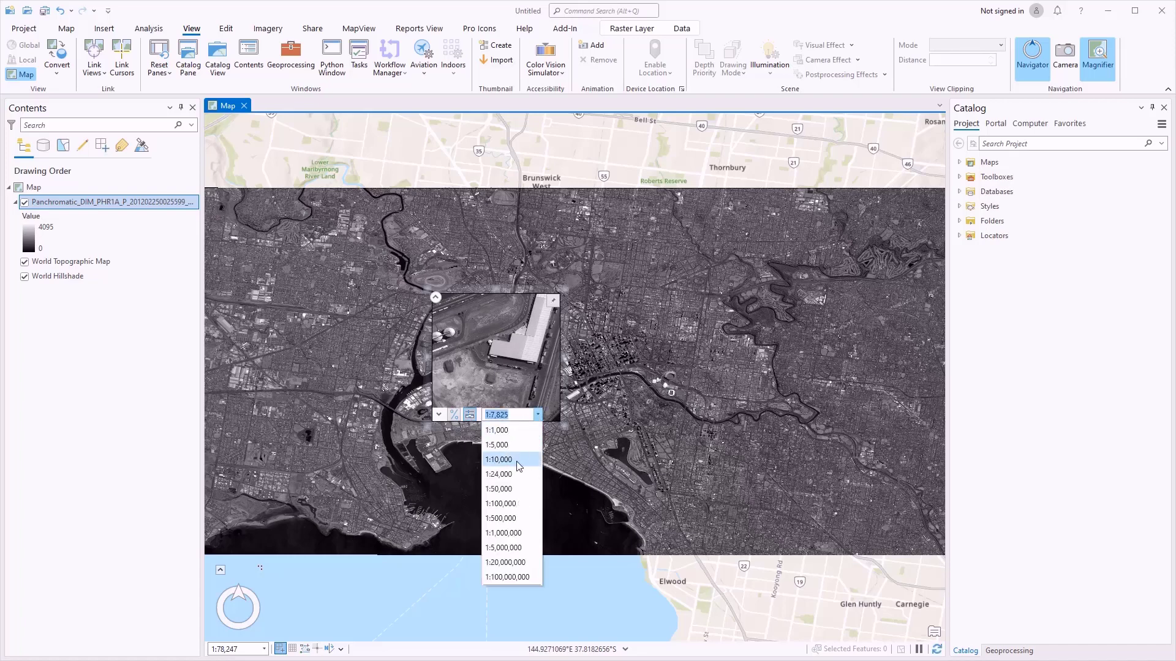
left_click(515, 478)
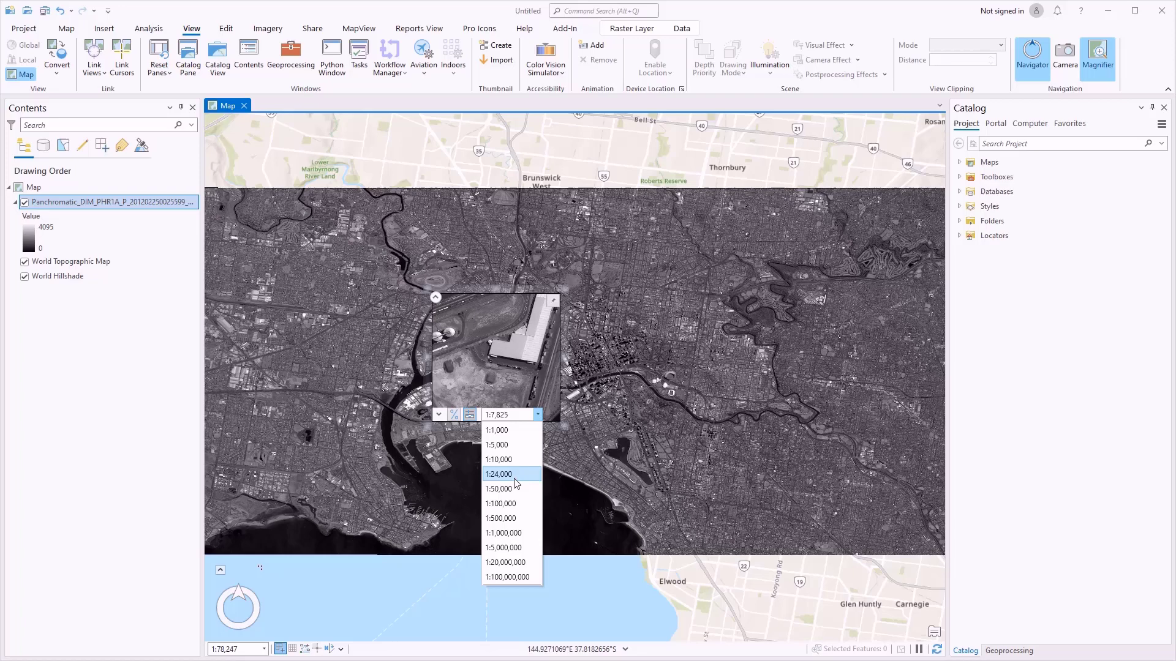
- Move and pin the magnifier window up-left while panning the map beneath it
left_click_drag(454, 288, 417, 280)
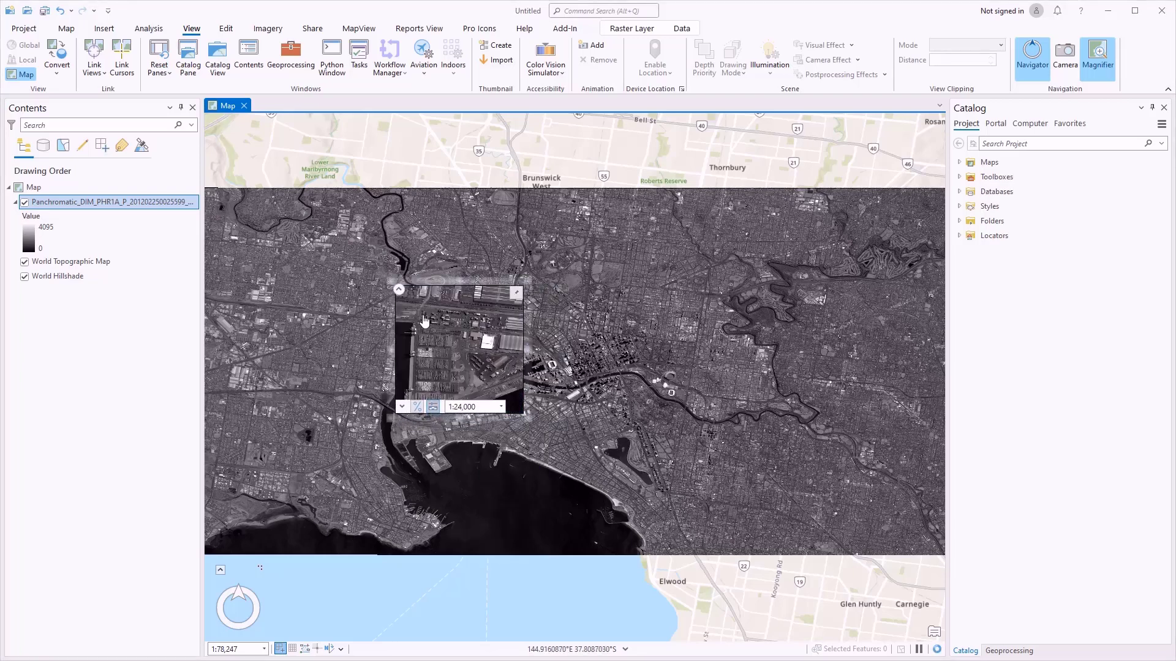
left_click_drag(458, 340, 441, 365)
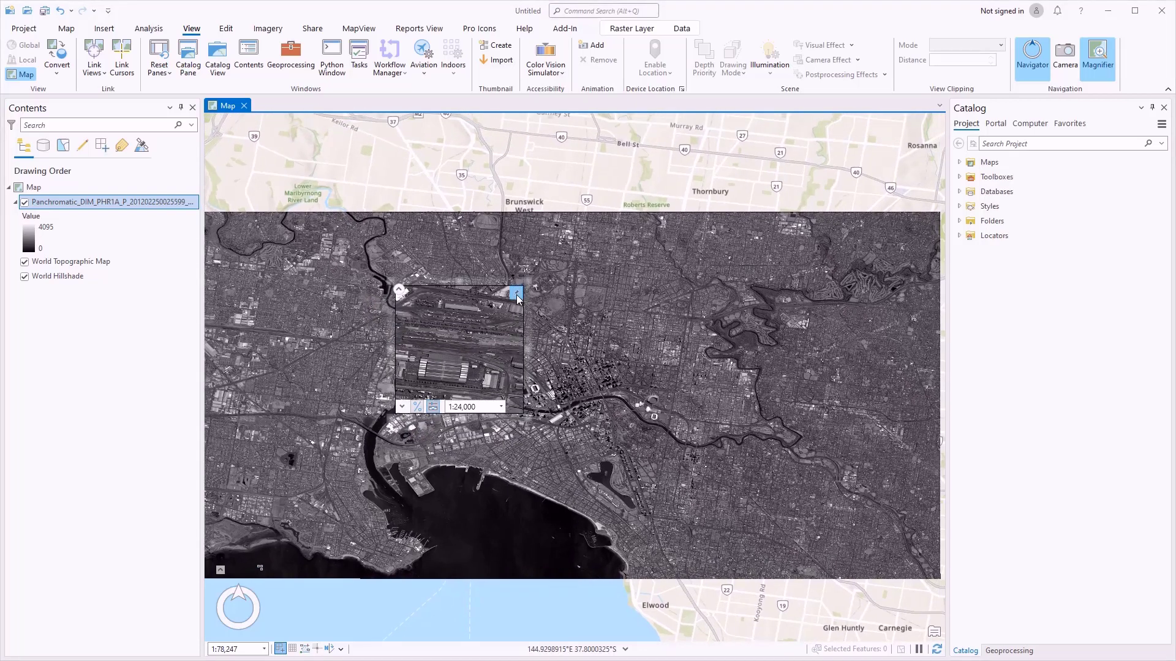
left_click(517, 299)
left_click_drag(598, 324, 676, 342)
left_click_drag(434, 279, 270, 183)
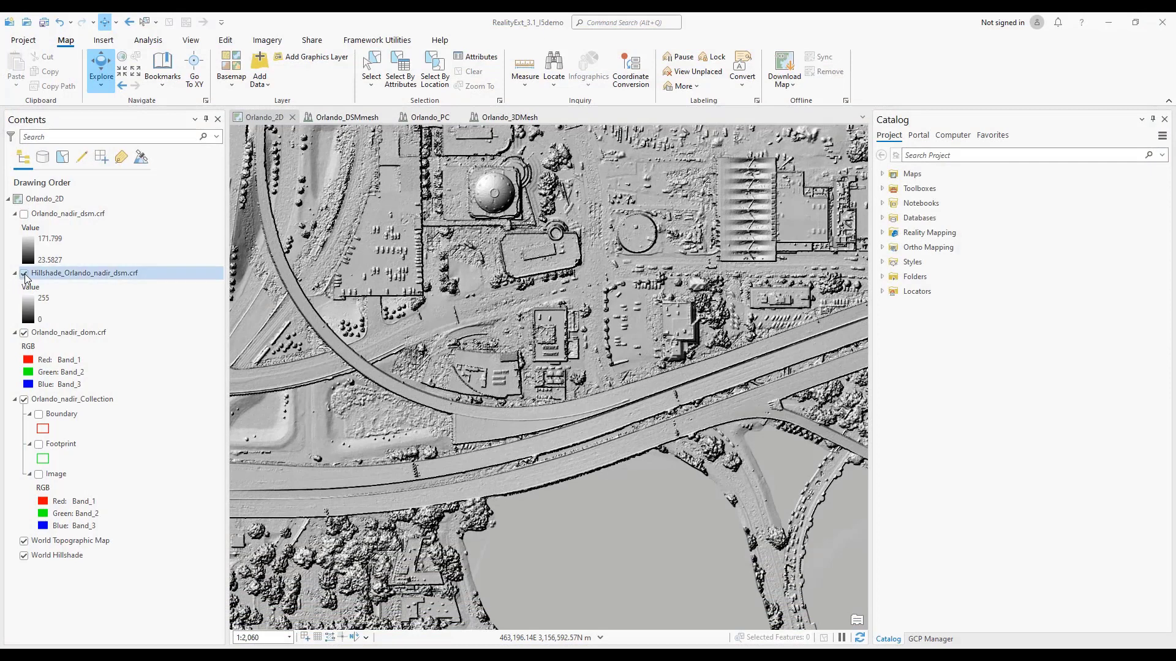
- Hide the hillshade to show the orthophoto, tilt the Orlando_PC scene, and zoom into Orlando_3DMesh
left_click(25, 273)
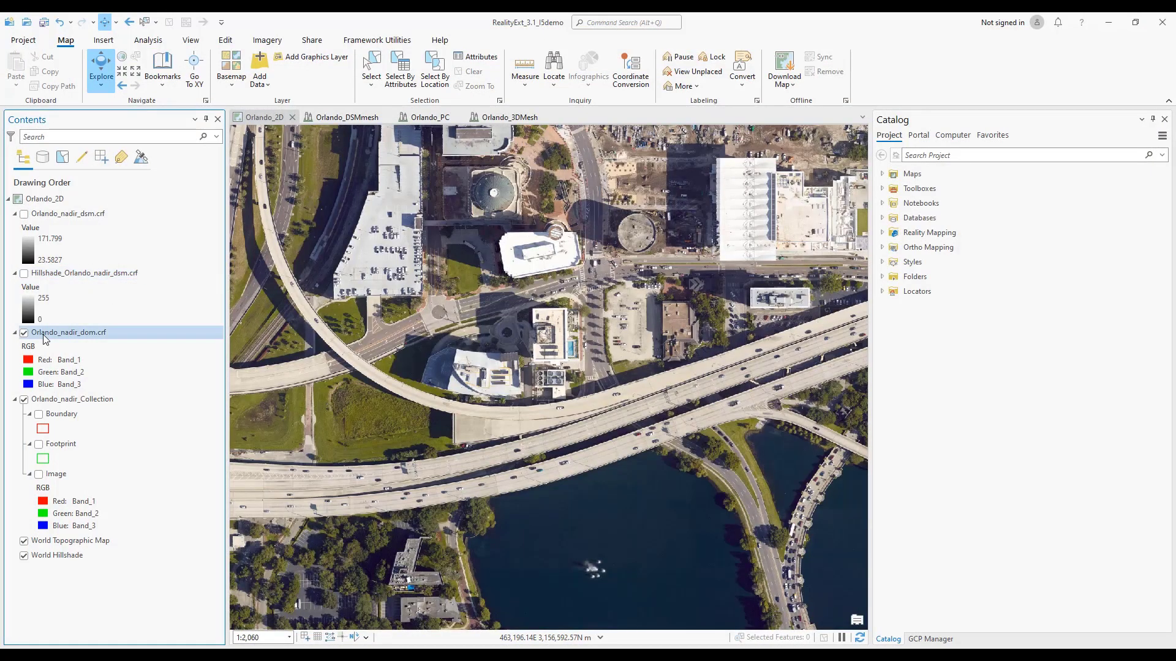
left_click(421, 116)
left_click_drag(460, 570, 478, 542)
key("ctrl+Tab")
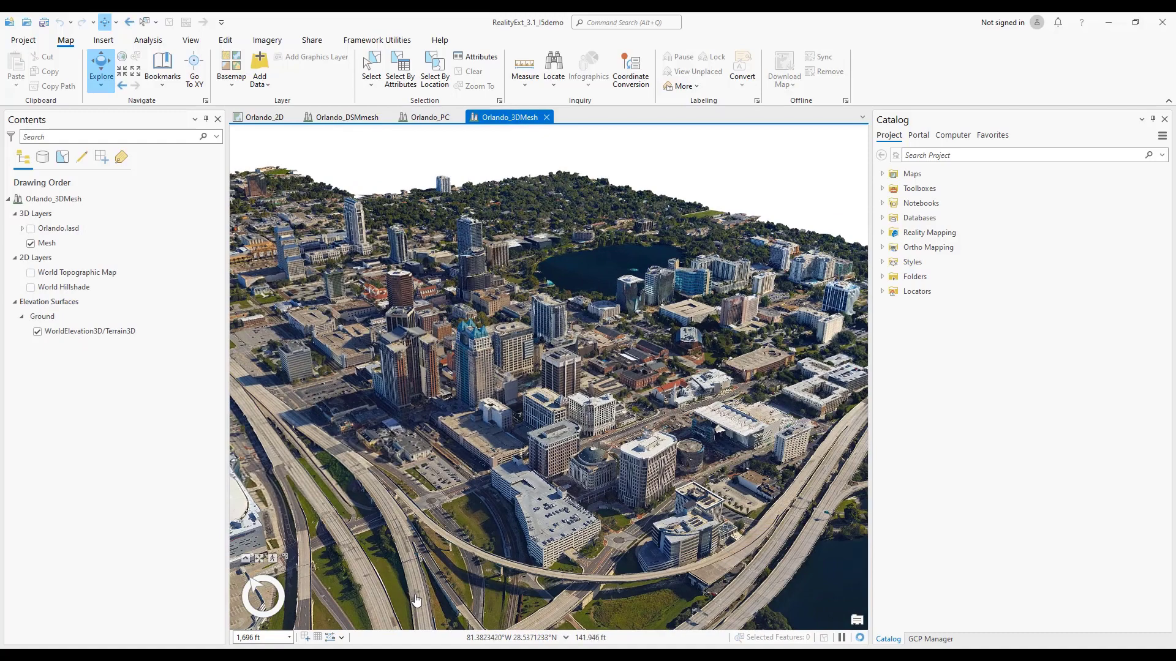
scroll(416, 598, "up", 2)
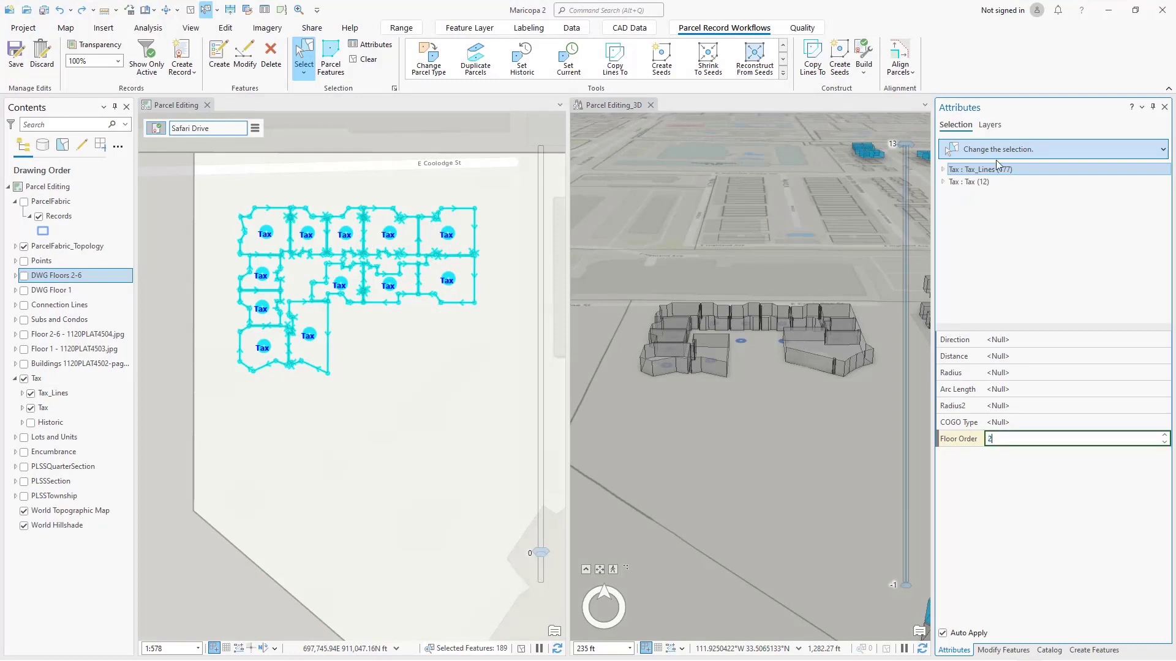
- Set Floor Order to 2 for the Tax lines and Tax parcels
key("Return")
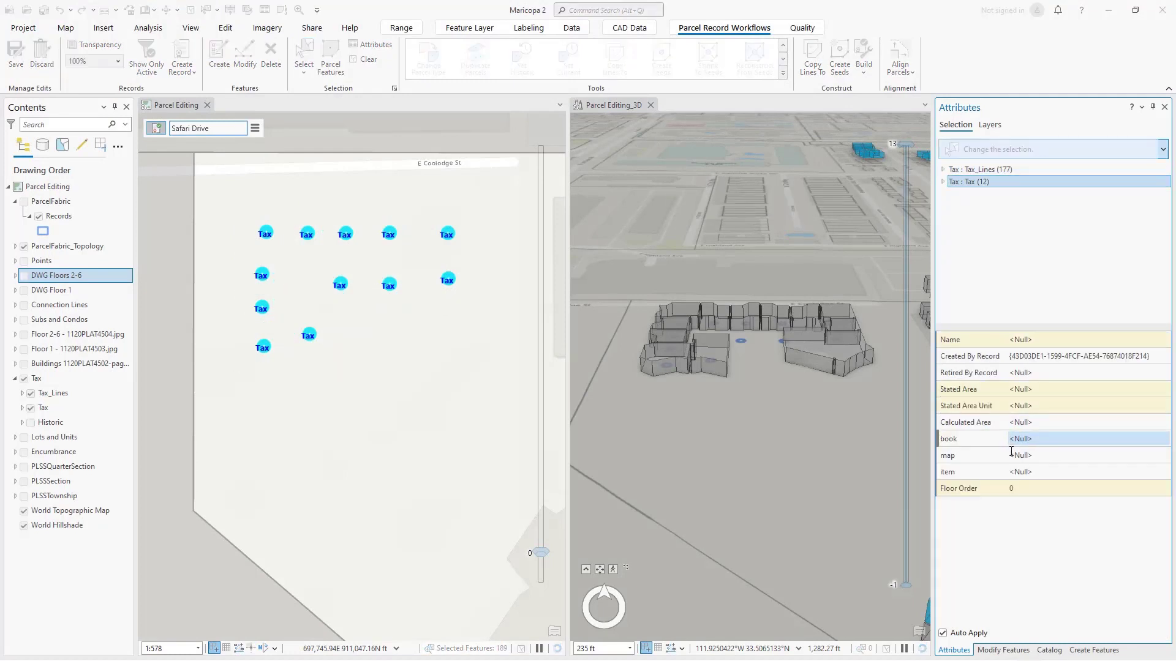
left_click(1032, 490)
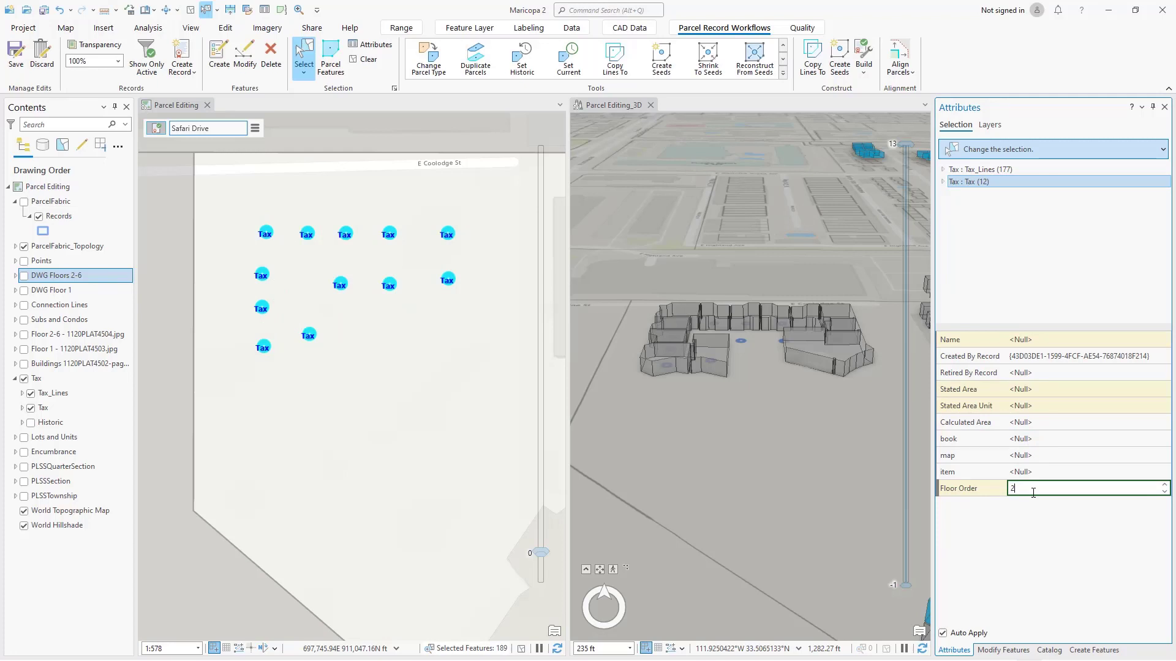
type("2")
key("Return")
- Step the floor range slider to floor 2 and build the Tax parcels
mouse_move(551, 514)
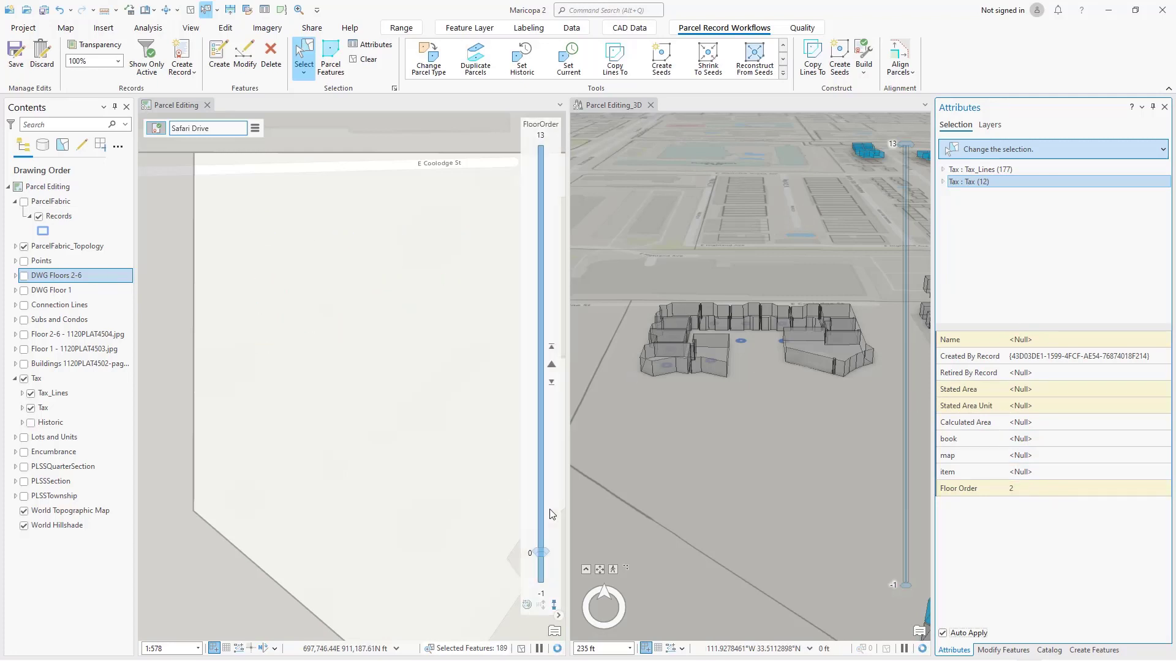
left_click(551, 349)
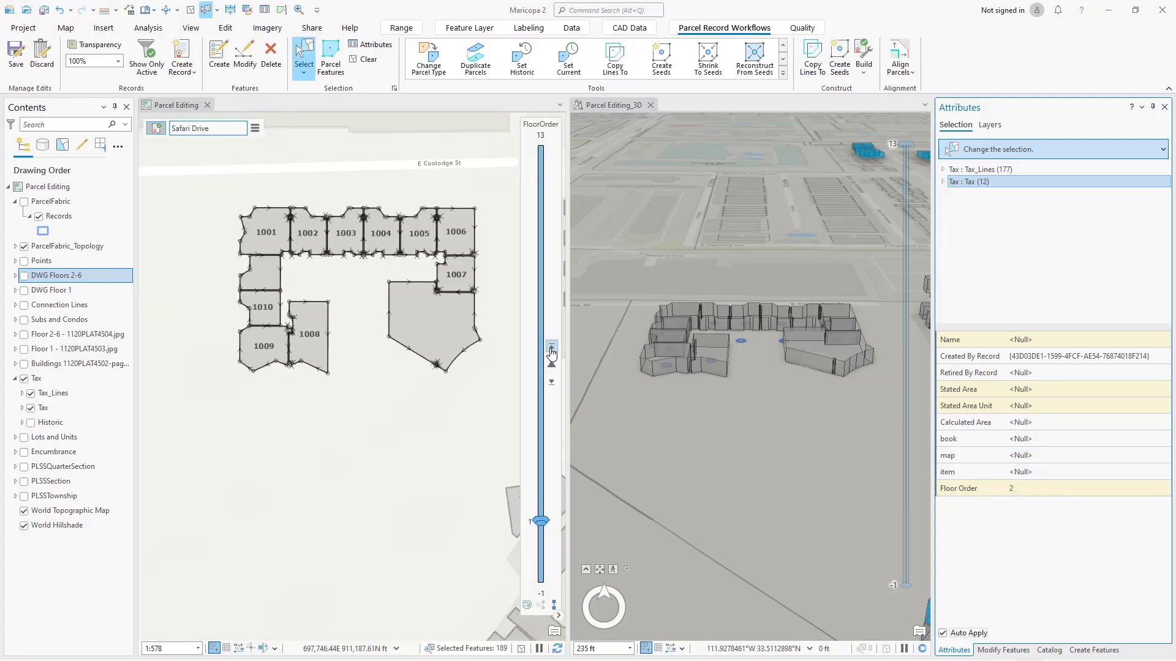
left_click(552, 349)
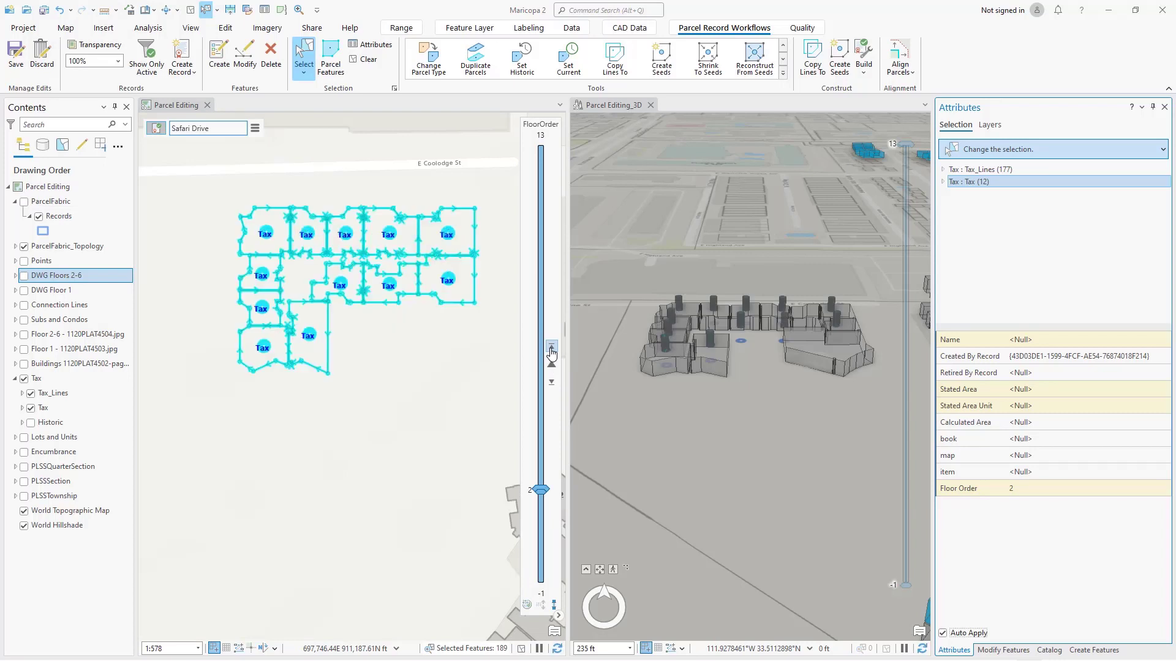
left_click(866, 56)
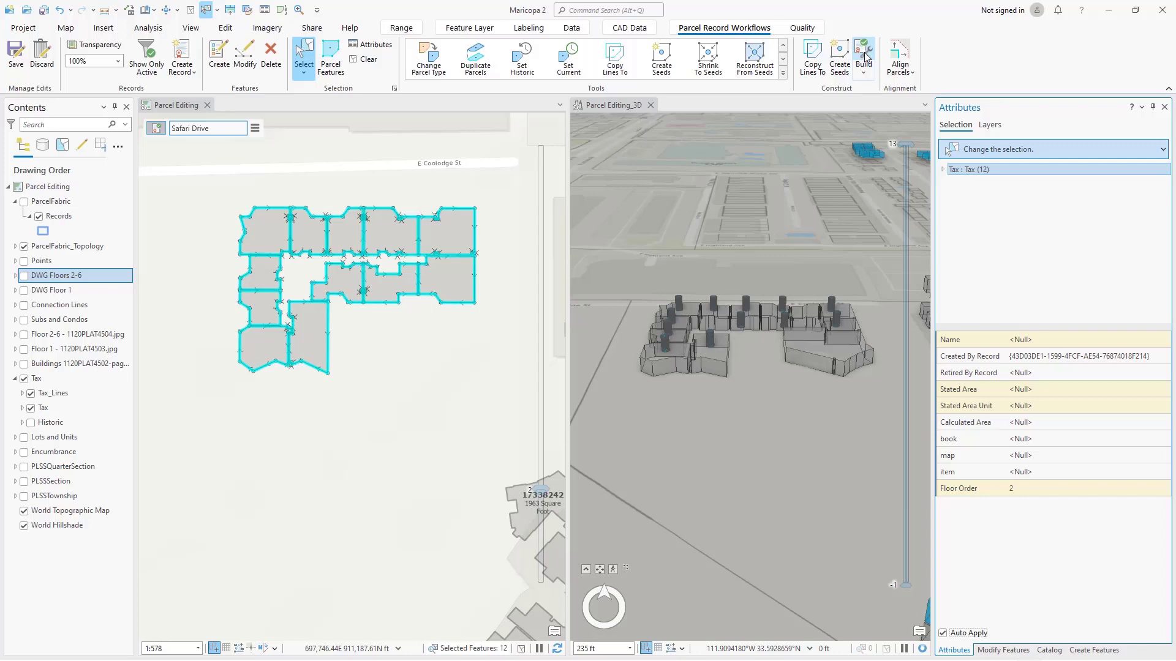
left_click(484, 68)
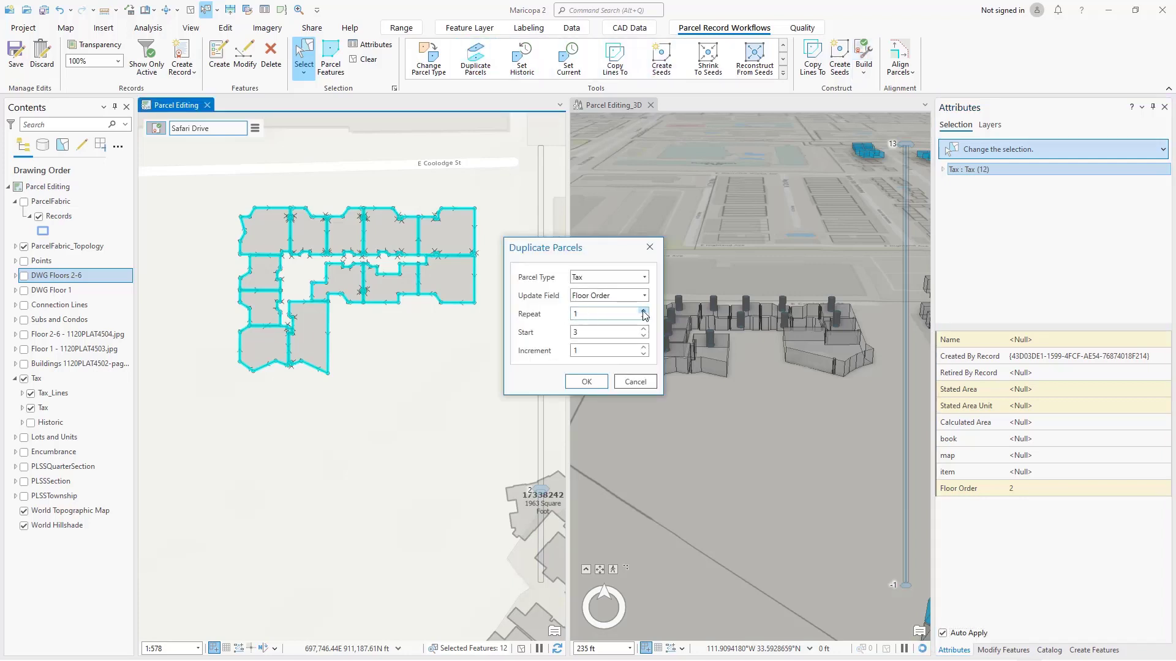
- Duplicate the floor-2 parcels with more repeats from Floor Order 3, then orbit the 3D view
left_click(644, 311)
left_click(599, 383)
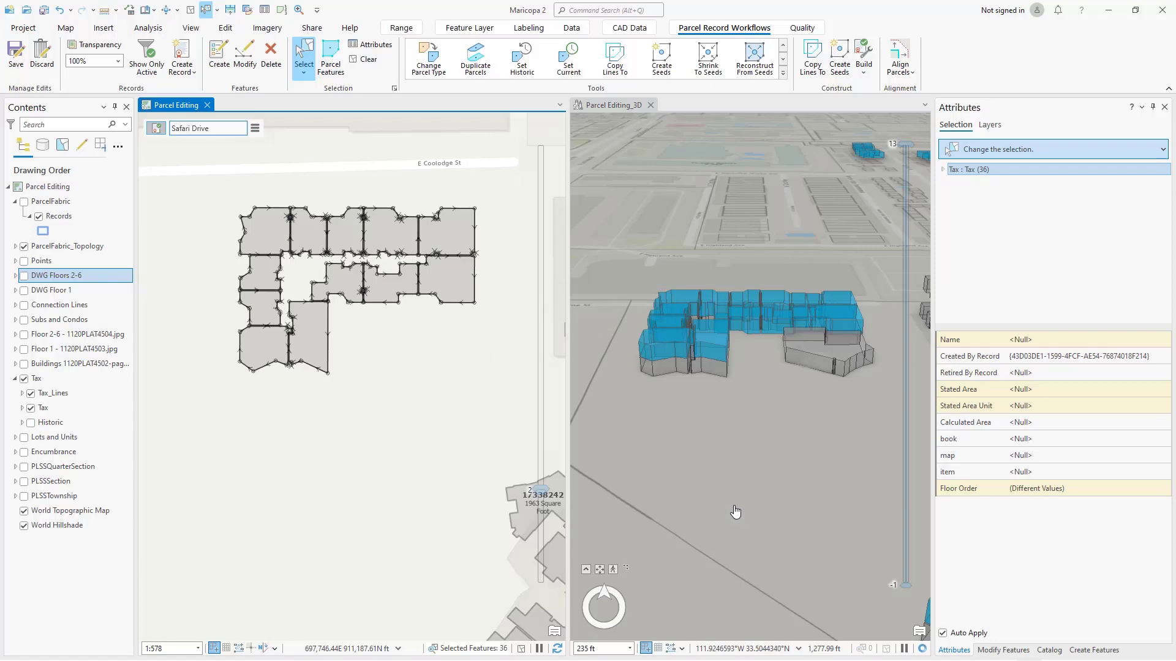
left_click(733, 478)
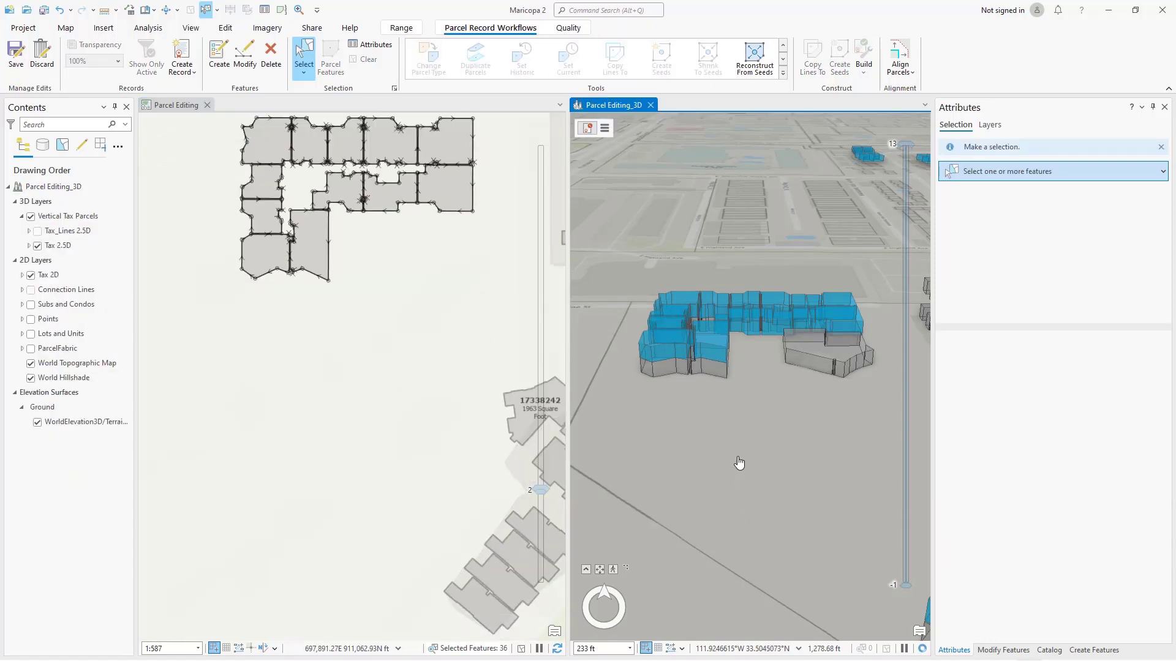
left_click_drag(733, 463, 701, 468)
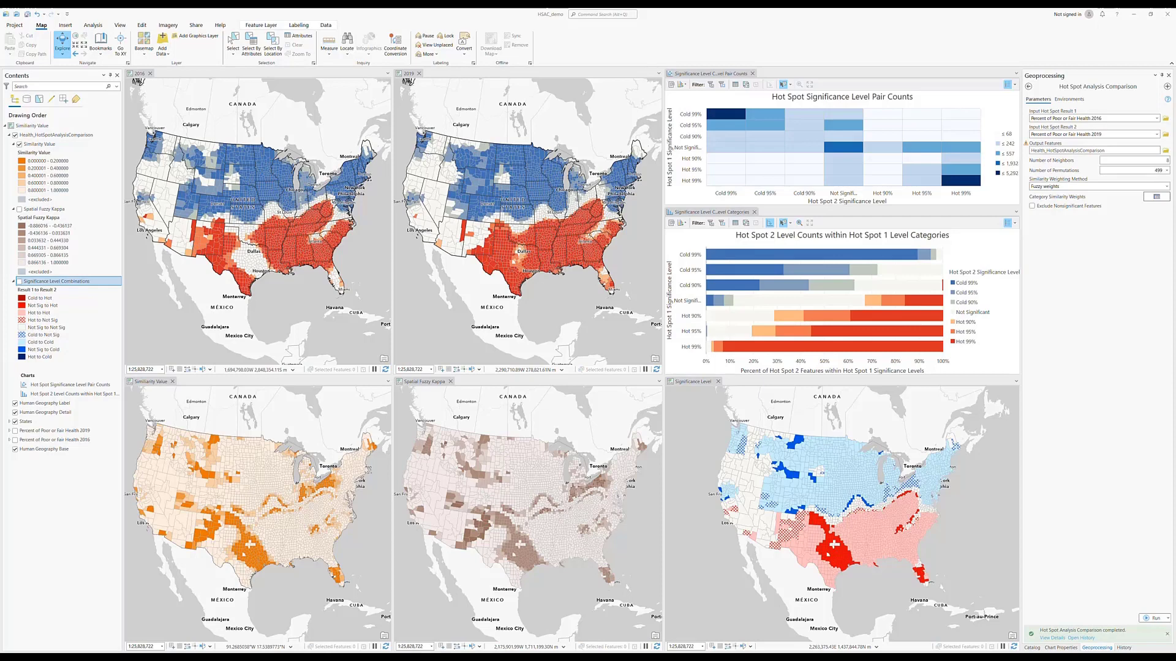
- Close the comparison details, cycle through the three result maps, and select the Cold 99% by Cold 99% cell
left_click(1052, 638)
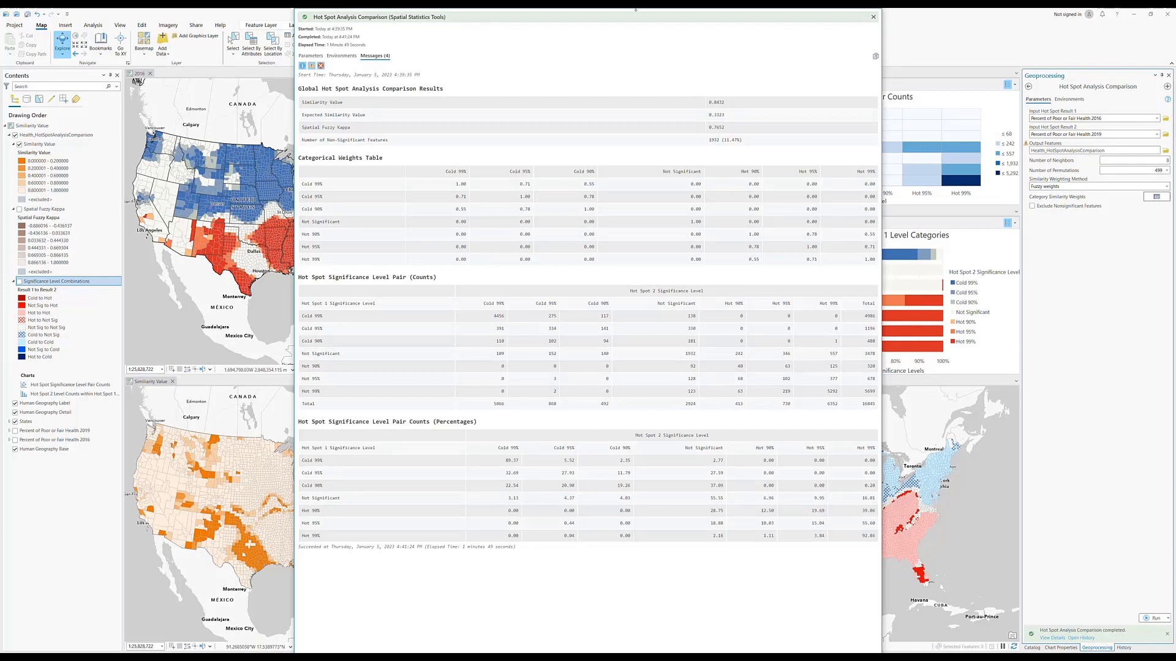
left_click(872, 18)
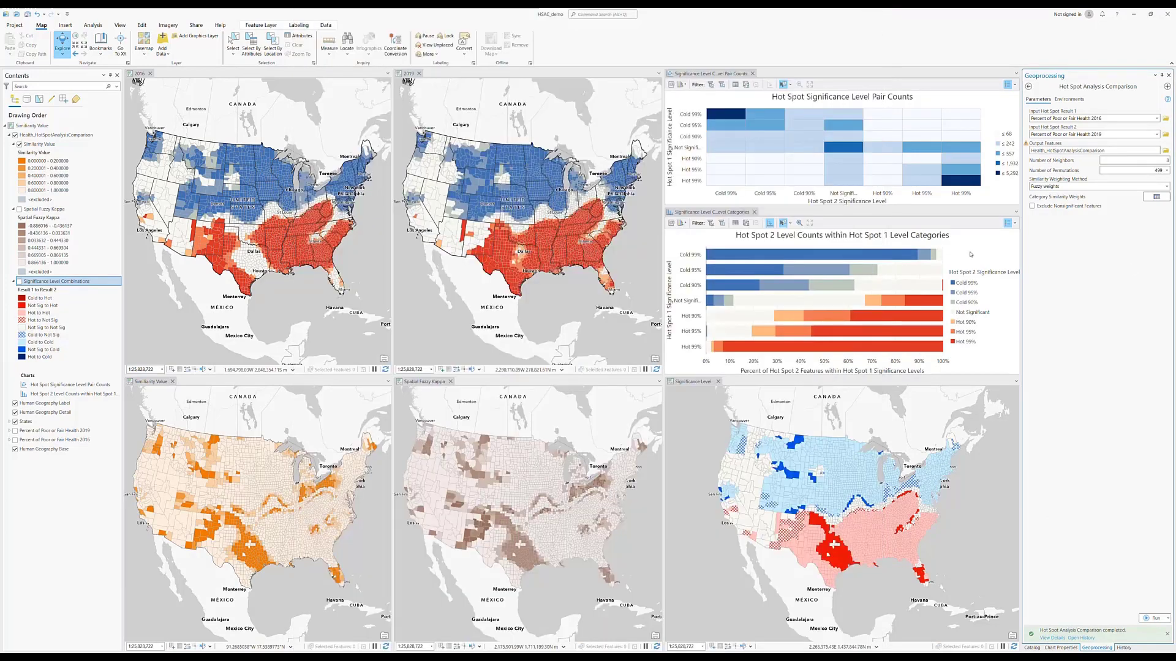
left_click(160, 383)
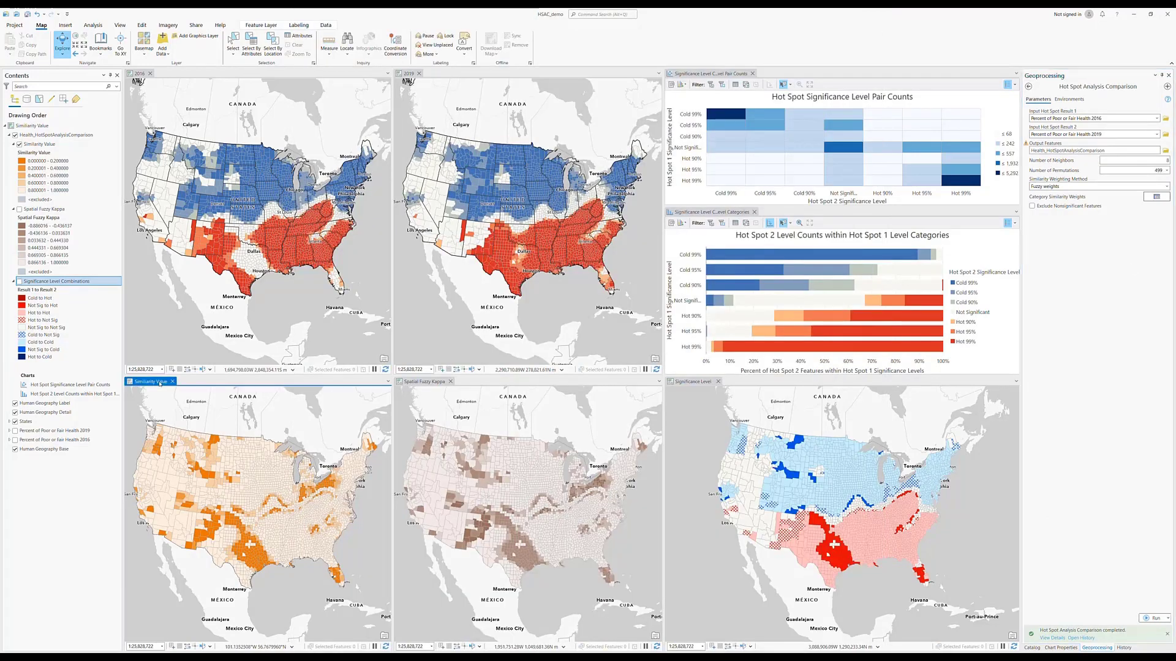
left_click(414, 382)
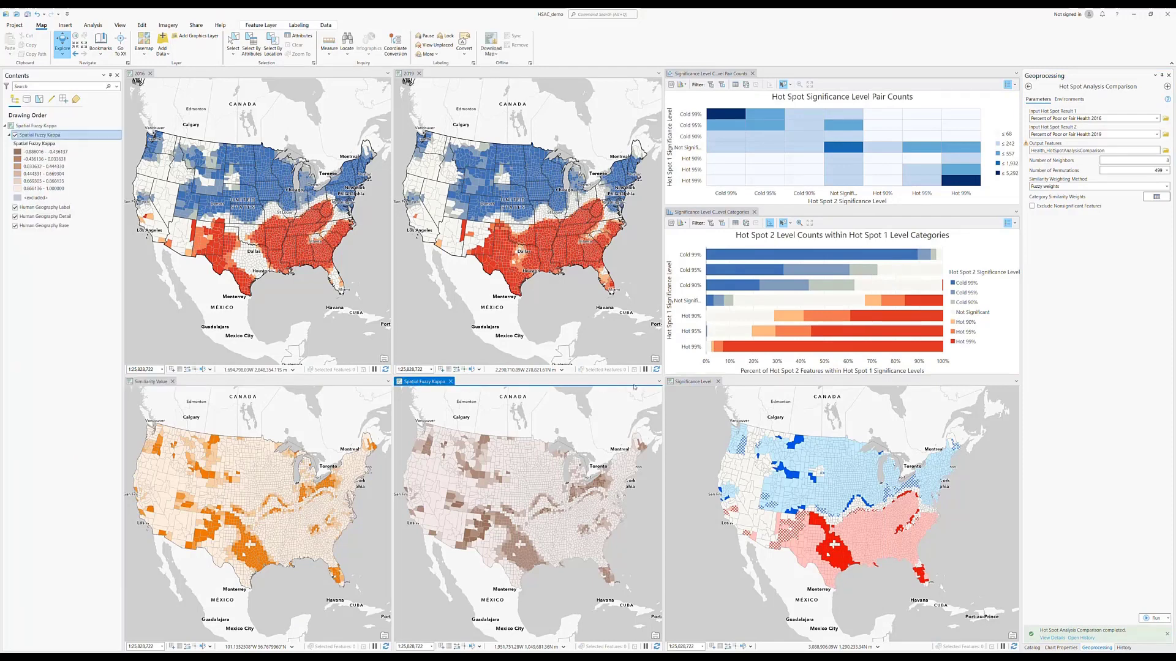
left_click(691, 382)
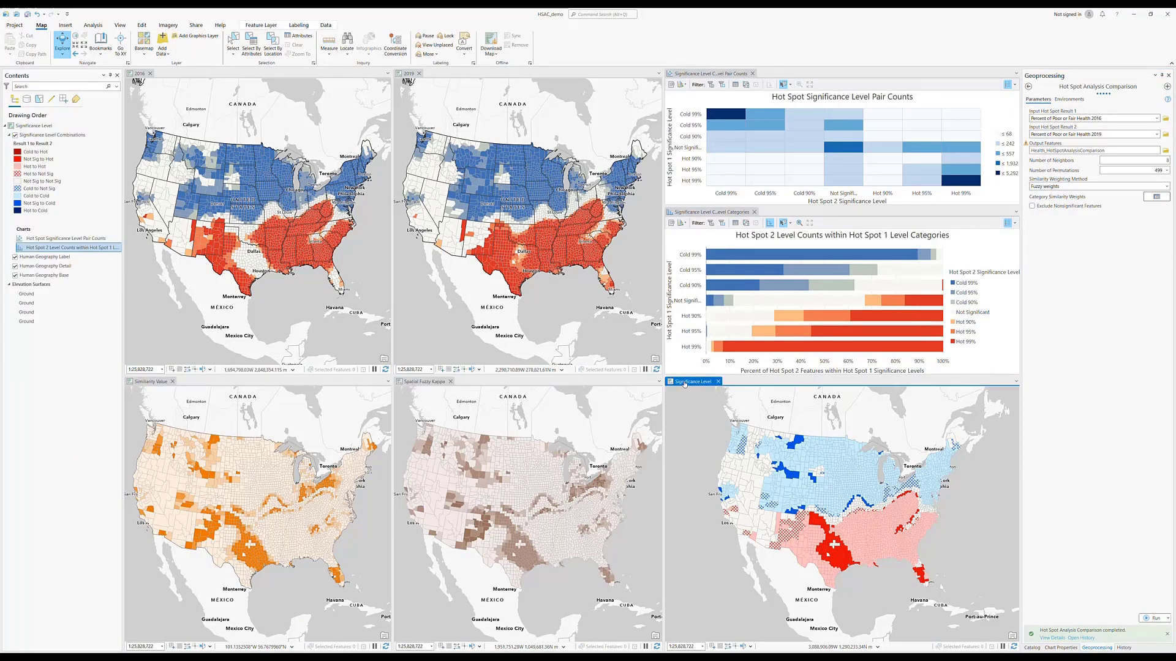
left_click(721, 115)
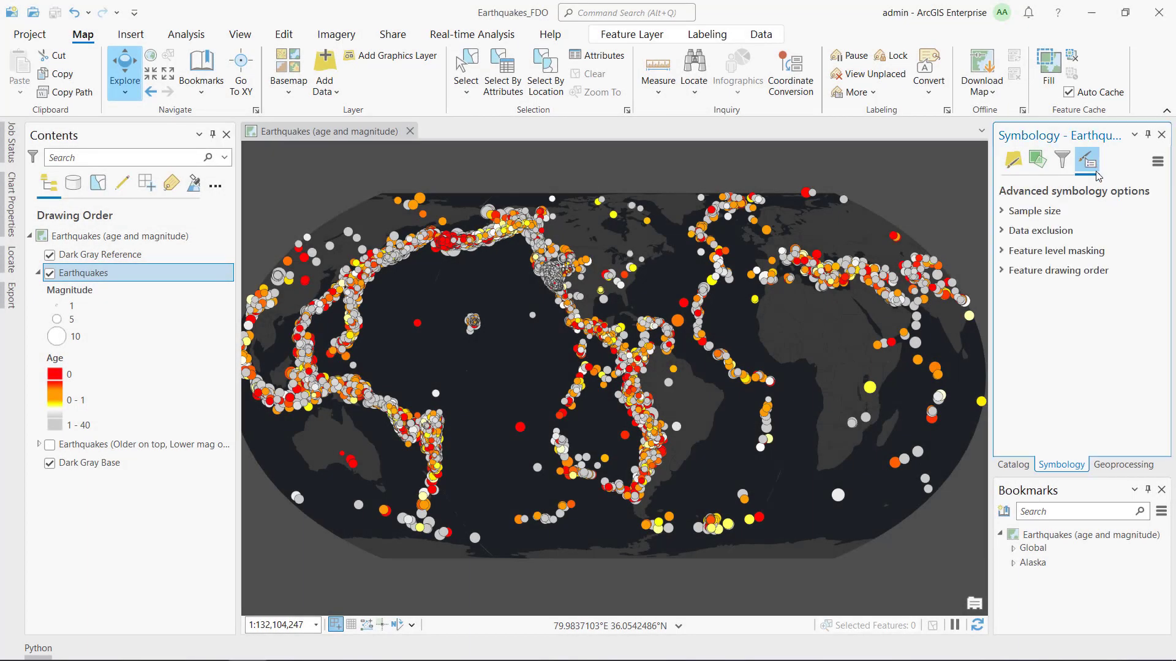
- Order earthquakes by DateAndTime with newest on top, then zoom to the Alaska bookmark
left_click(1083, 271)
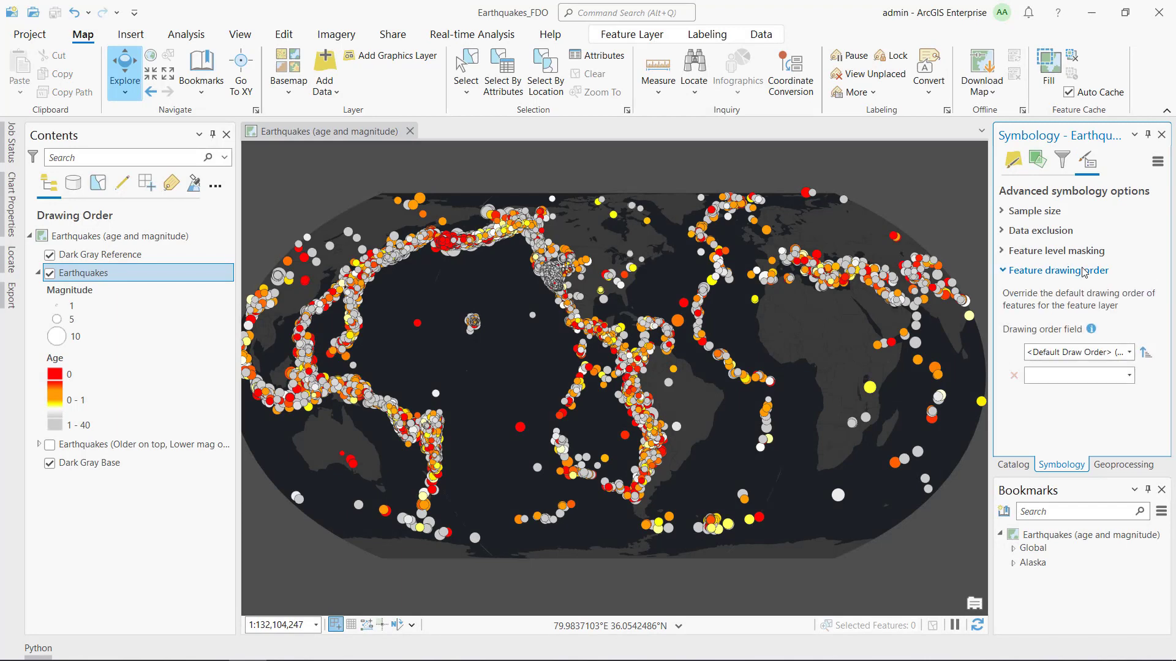
left_click(1129, 352)
left_click(1081, 399)
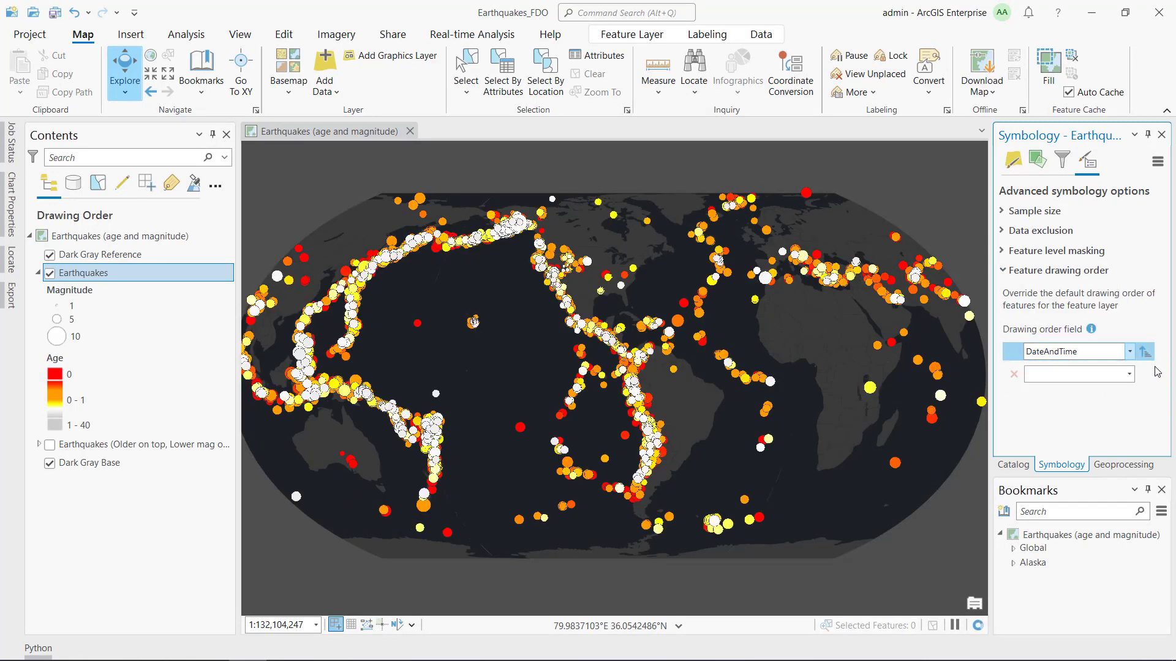
left_click(1144, 353)
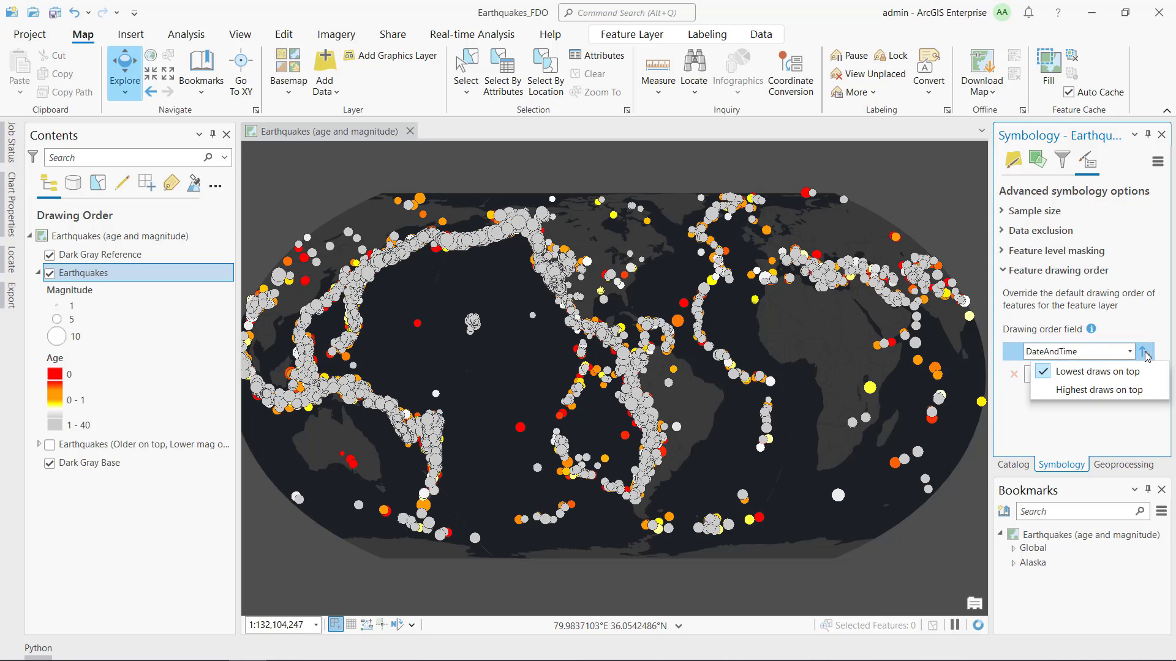
left_click(1127, 401)
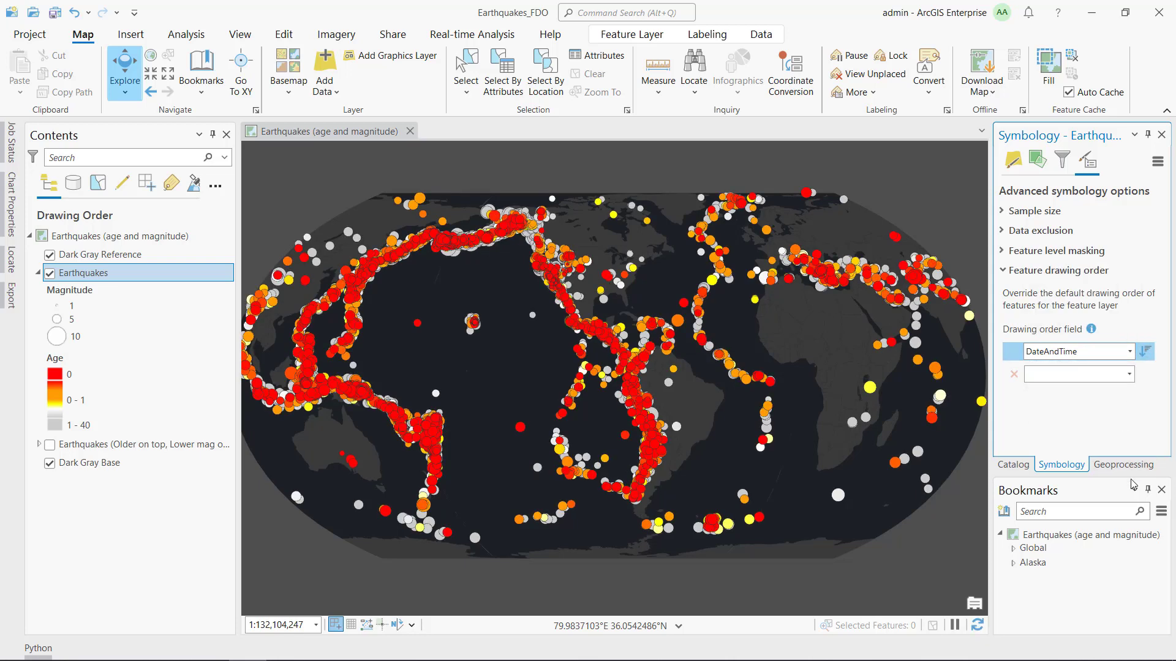
left_click(1125, 563)
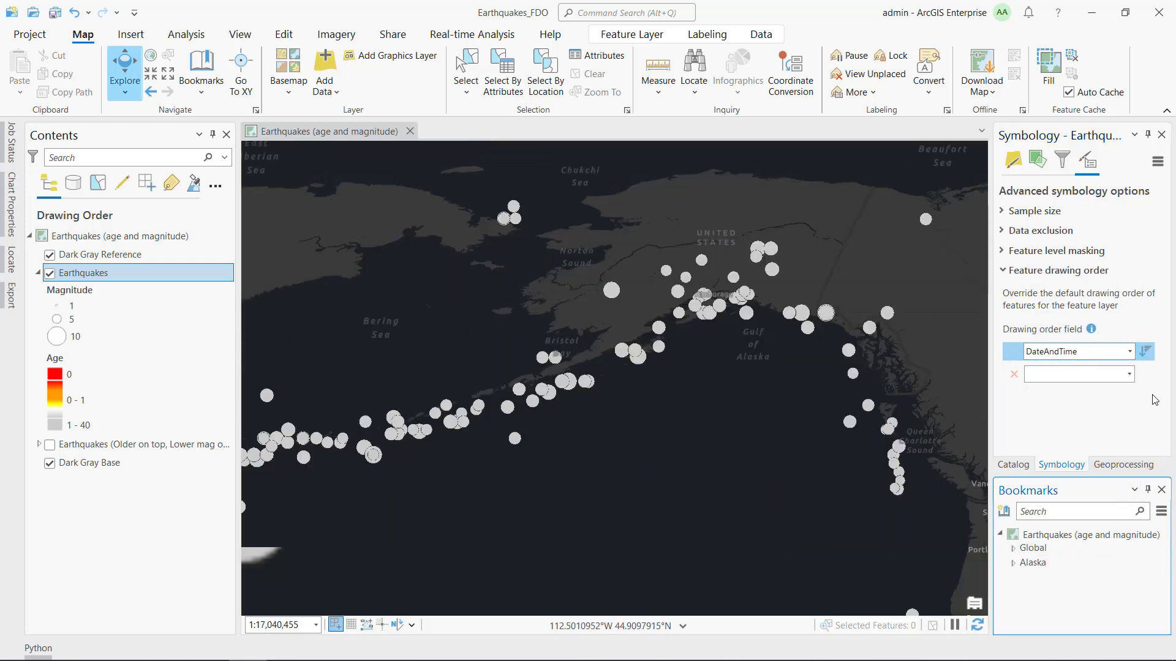
- Reorder by Age (past) then Magnitude with lowest on top, and show the older-on-top comparison layer
left_click(1129, 352)
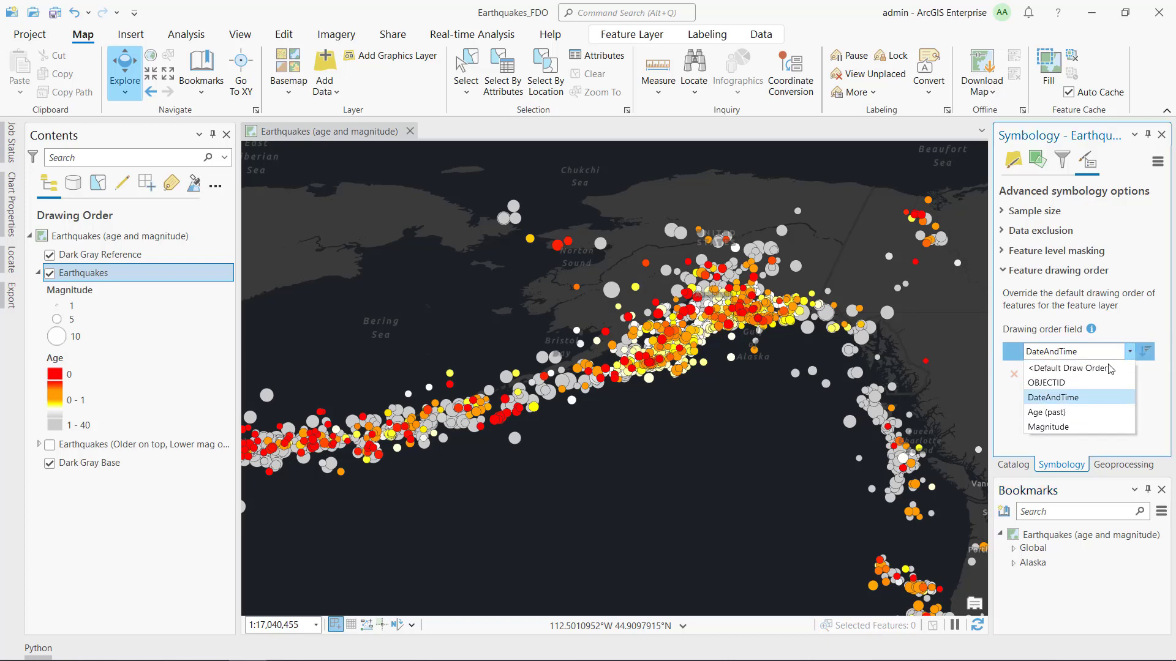
left_click(1076, 412)
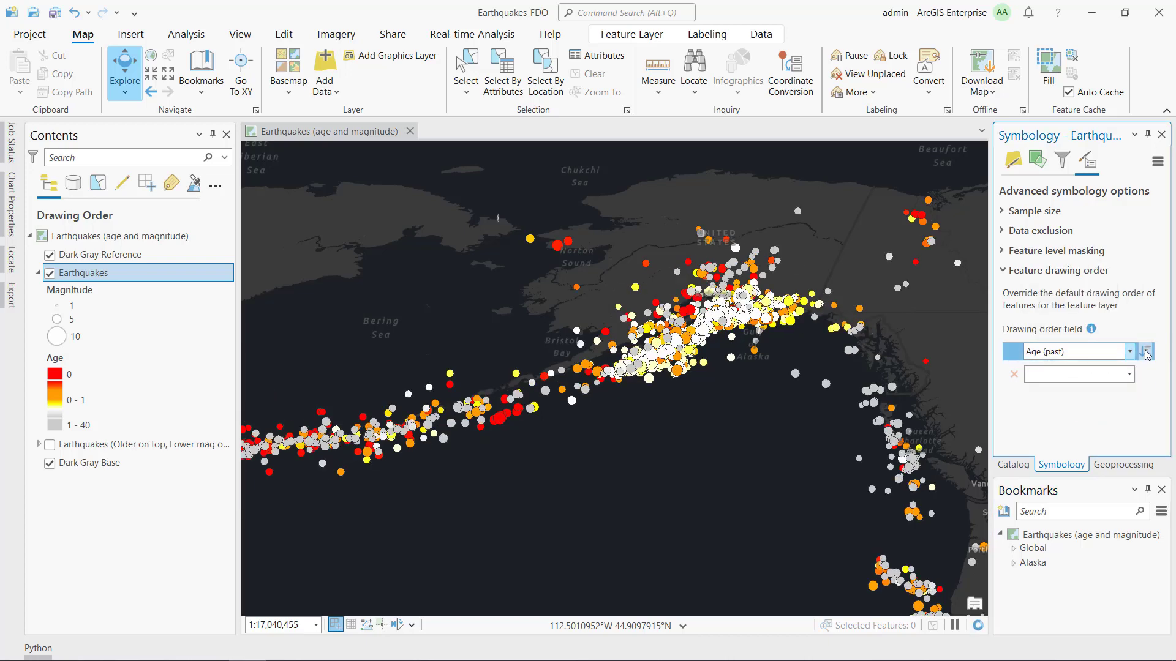
left_click(1078, 374)
left_click(1090, 421)
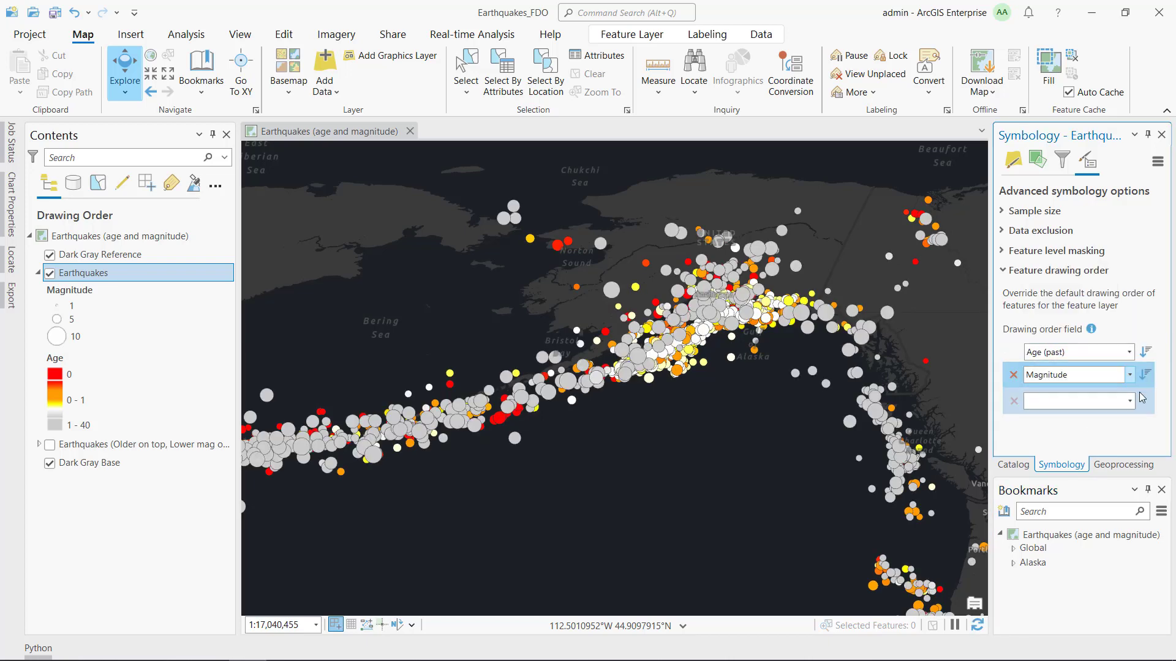
left_click(1145, 376)
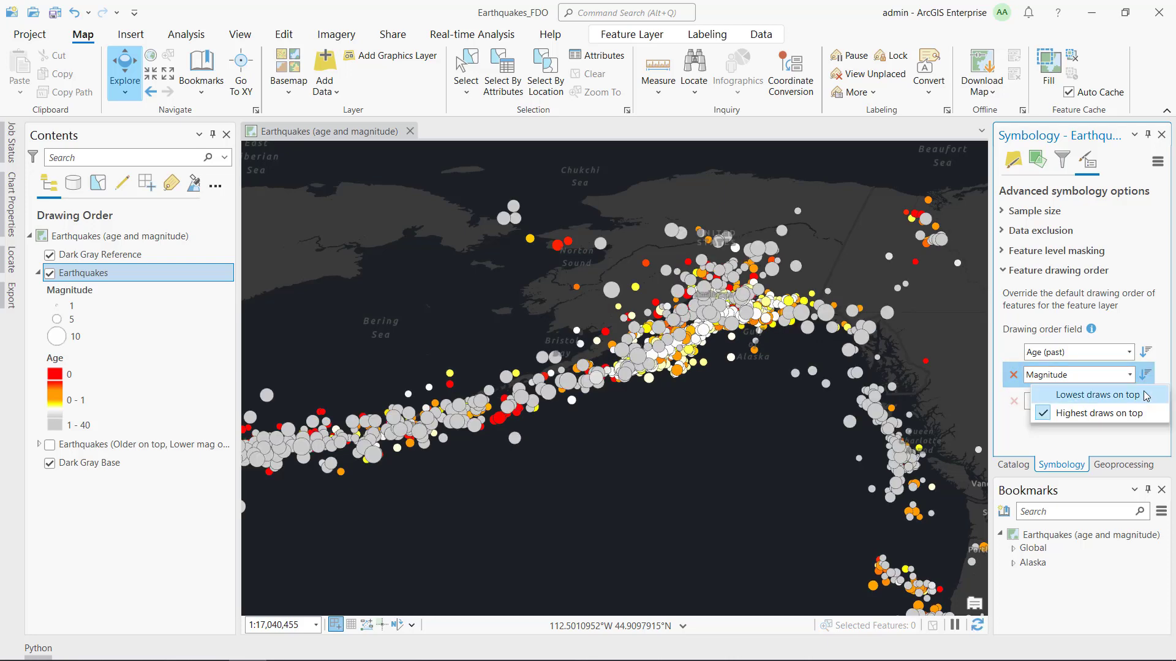
left_click(1143, 395)
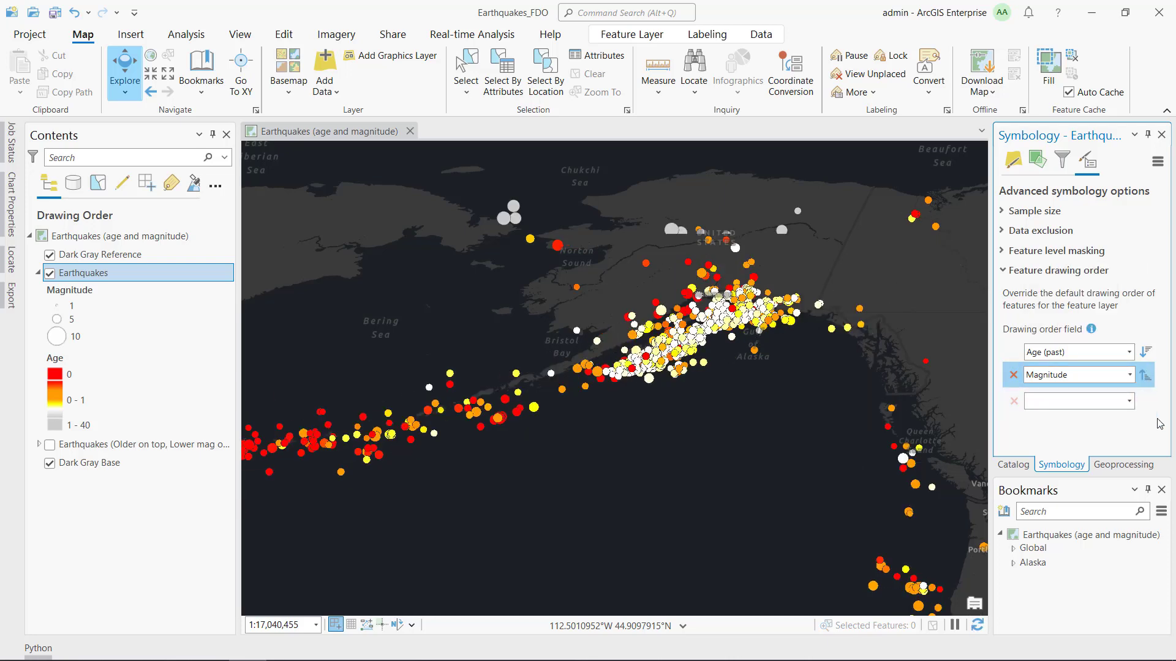
left_click(50, 445)
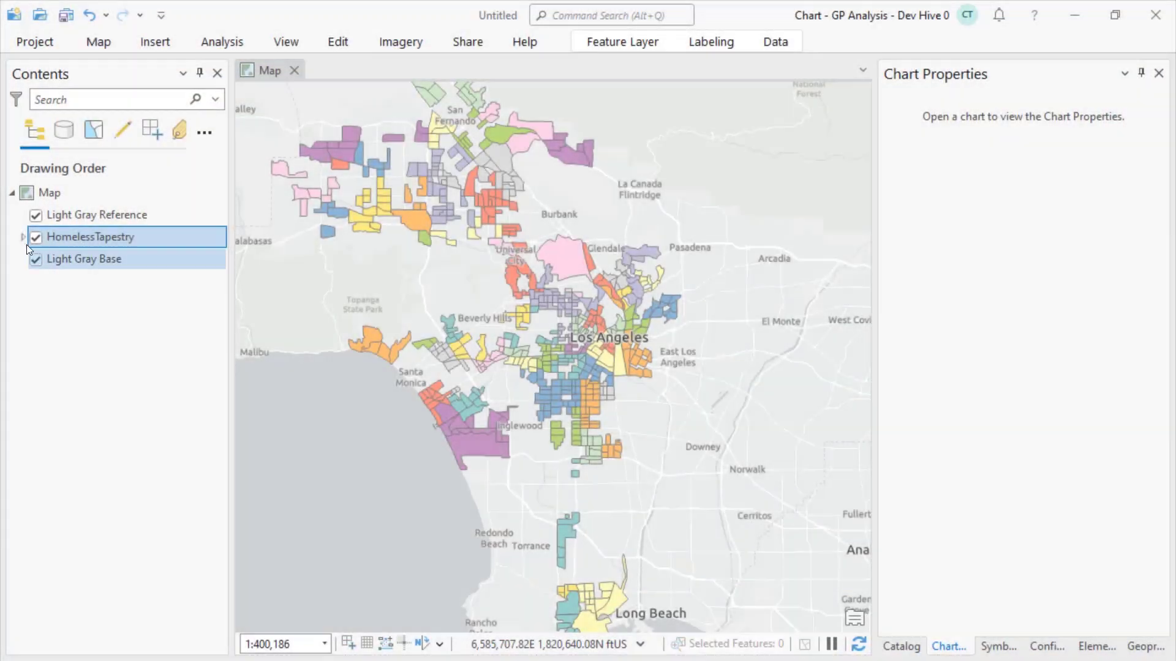
- Build a HomelessTapestry pie chart of Total Unsheltered People versus Total Sheltered People
right_click(65, 237)
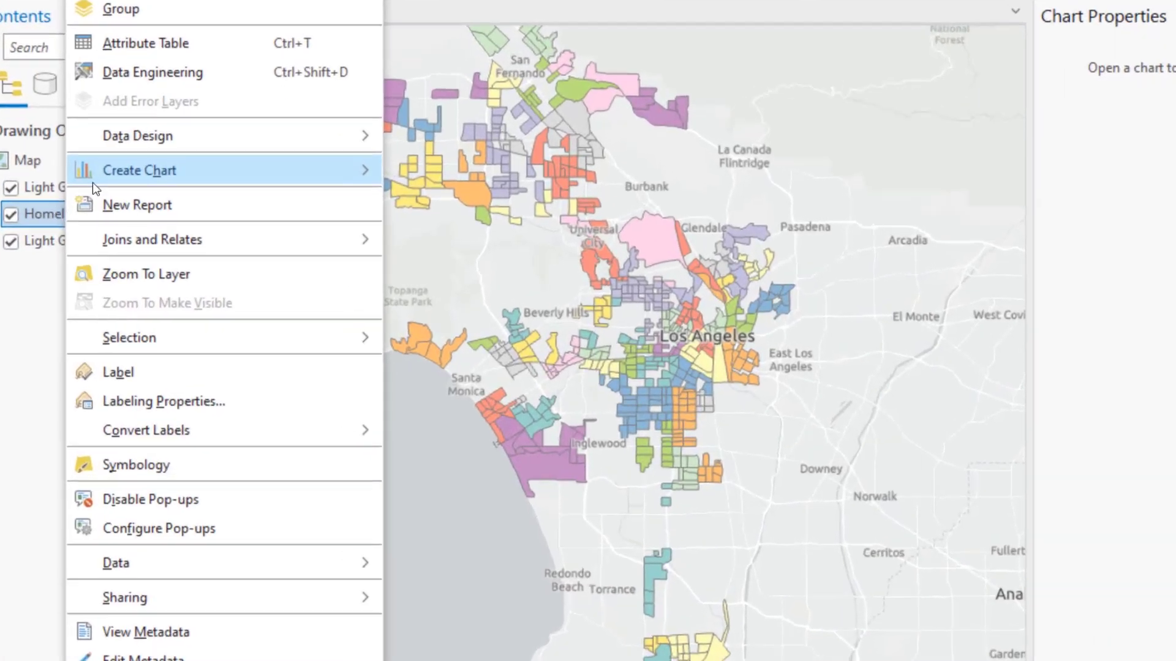
mouse_move(144, 199)
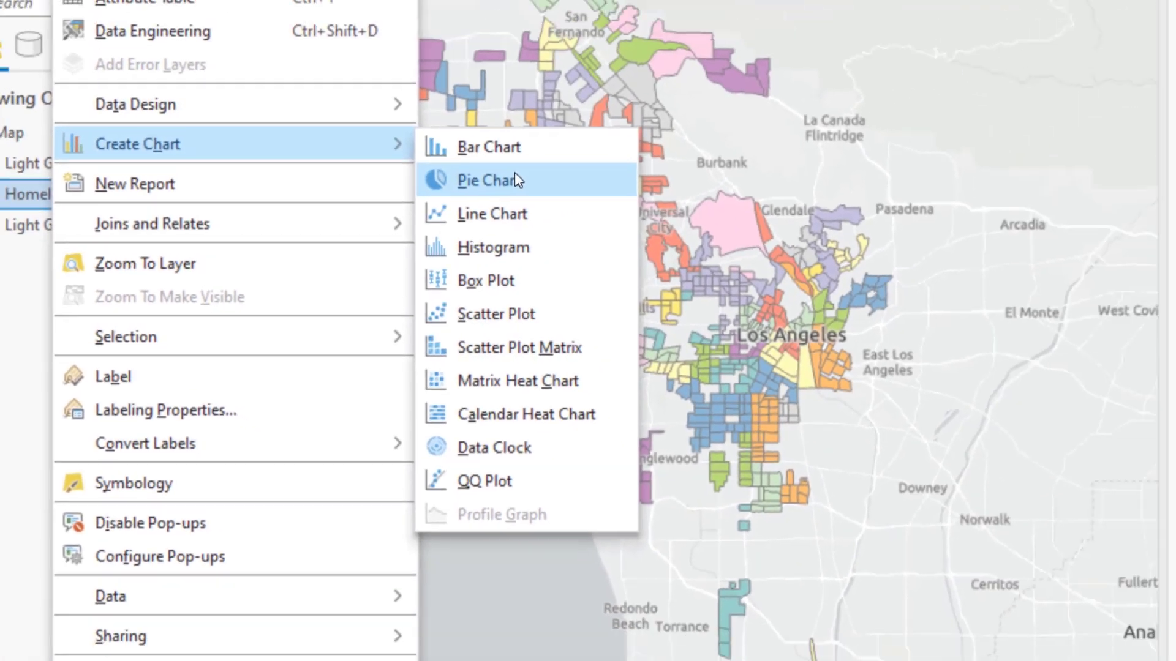
left_click(615, 130)
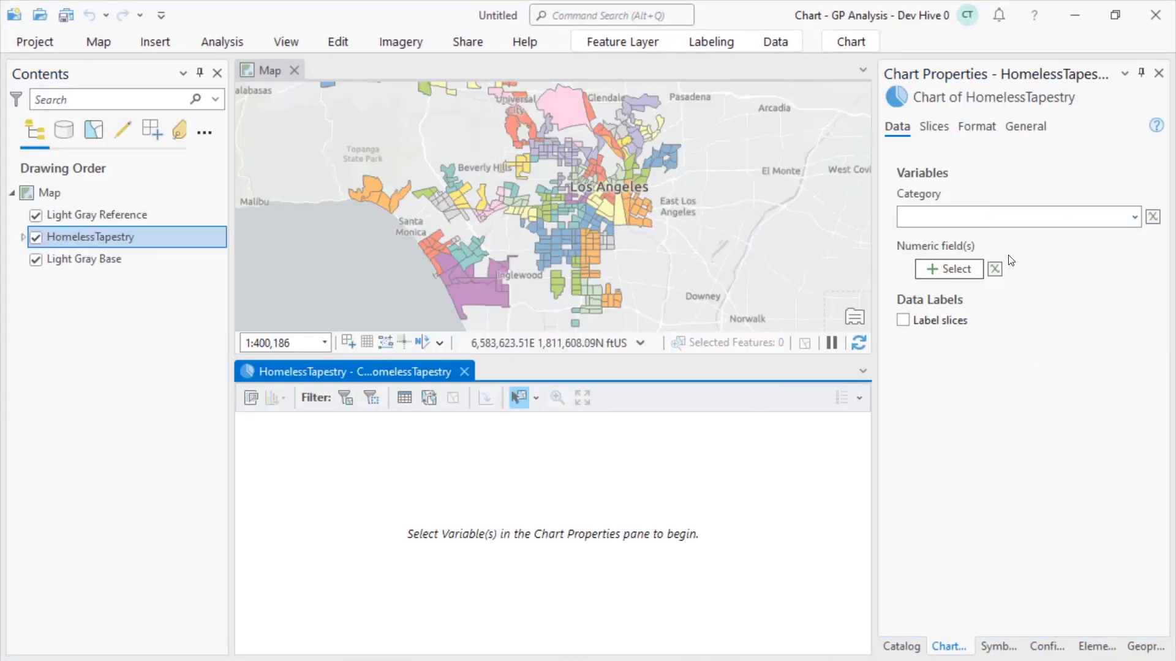
left_click(955, 270)
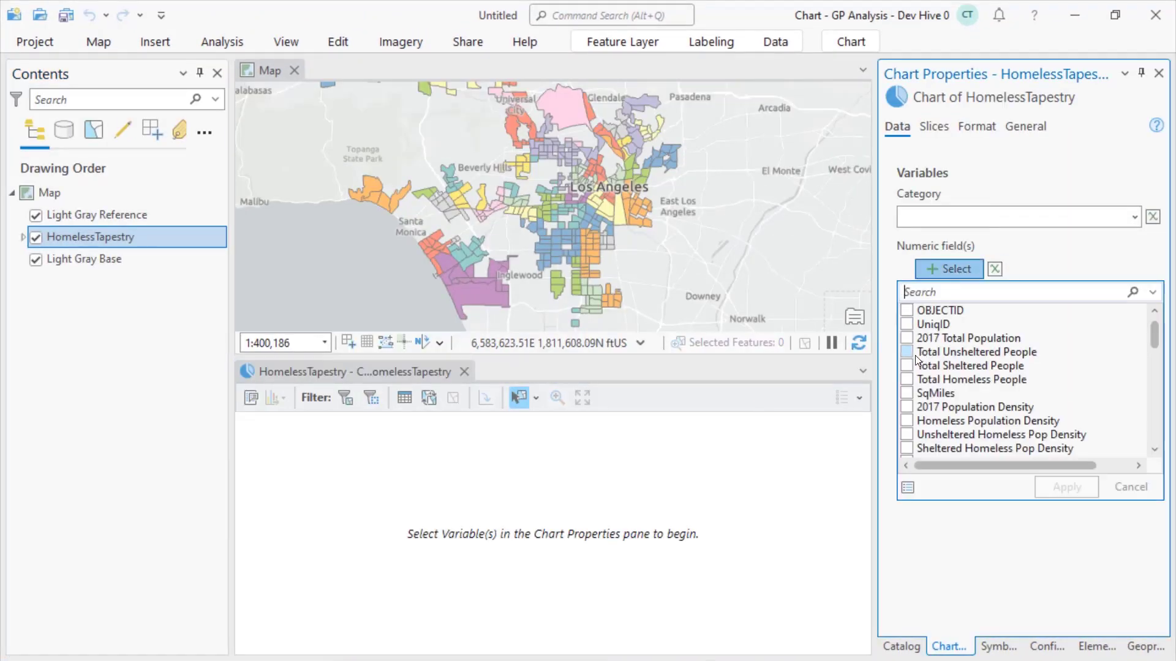
left_click(908, 360)
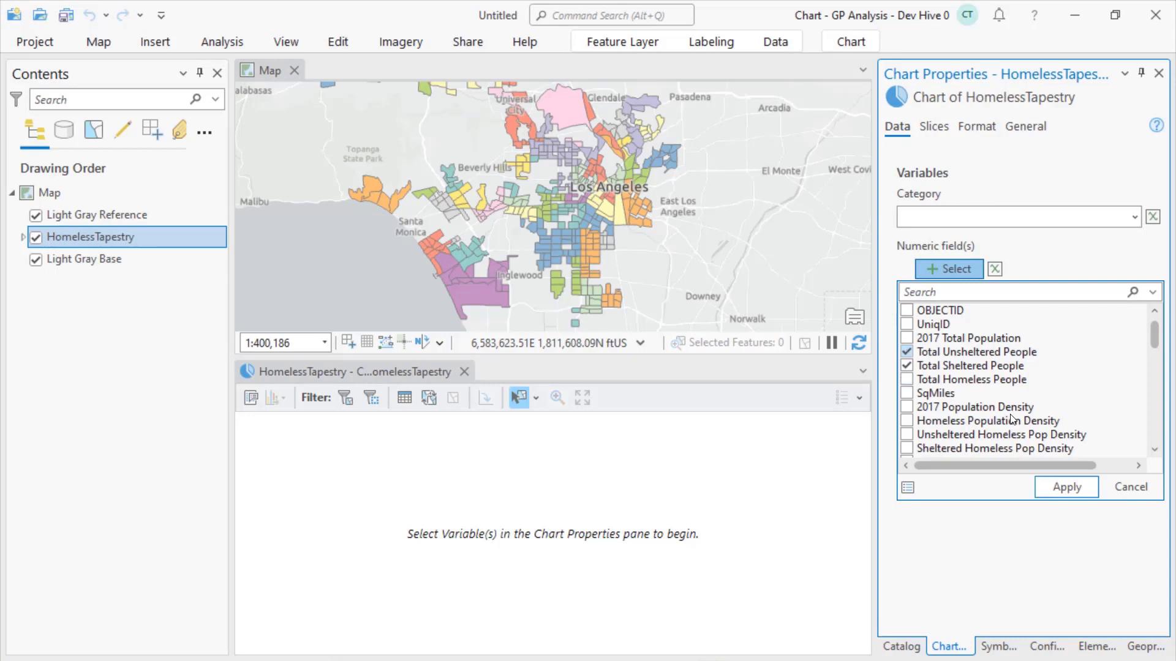
left_click(1046, 483)
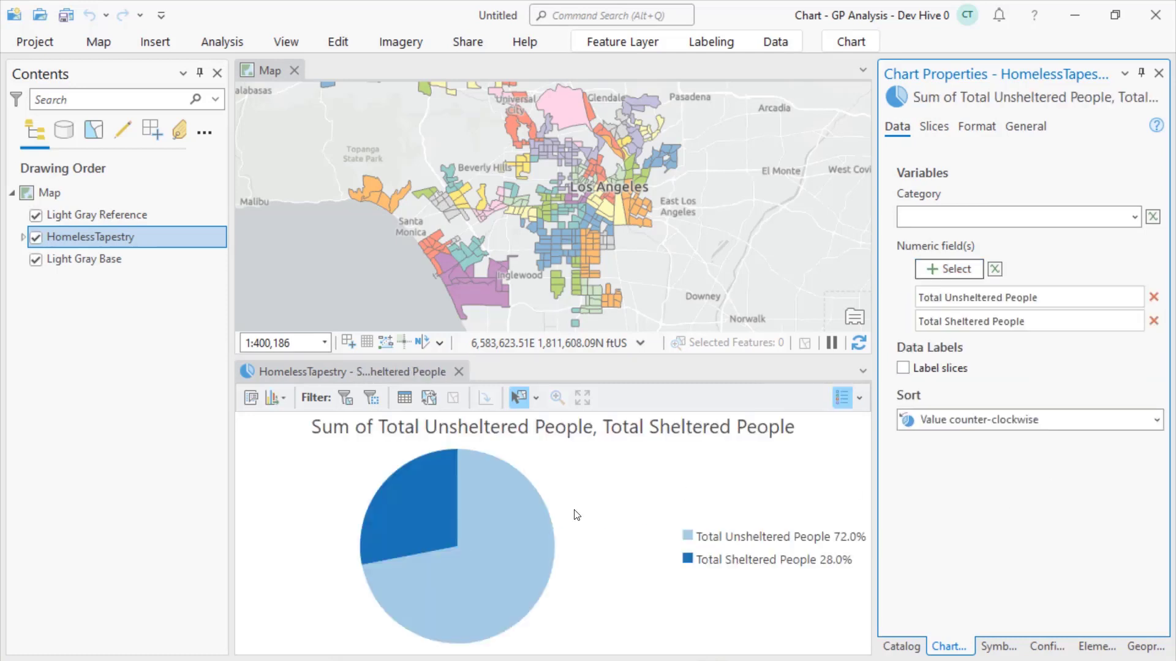
- Create a second HomelessTapestry pie chart of Total Homeless People sliced by Community
mouse_move(526, 523)
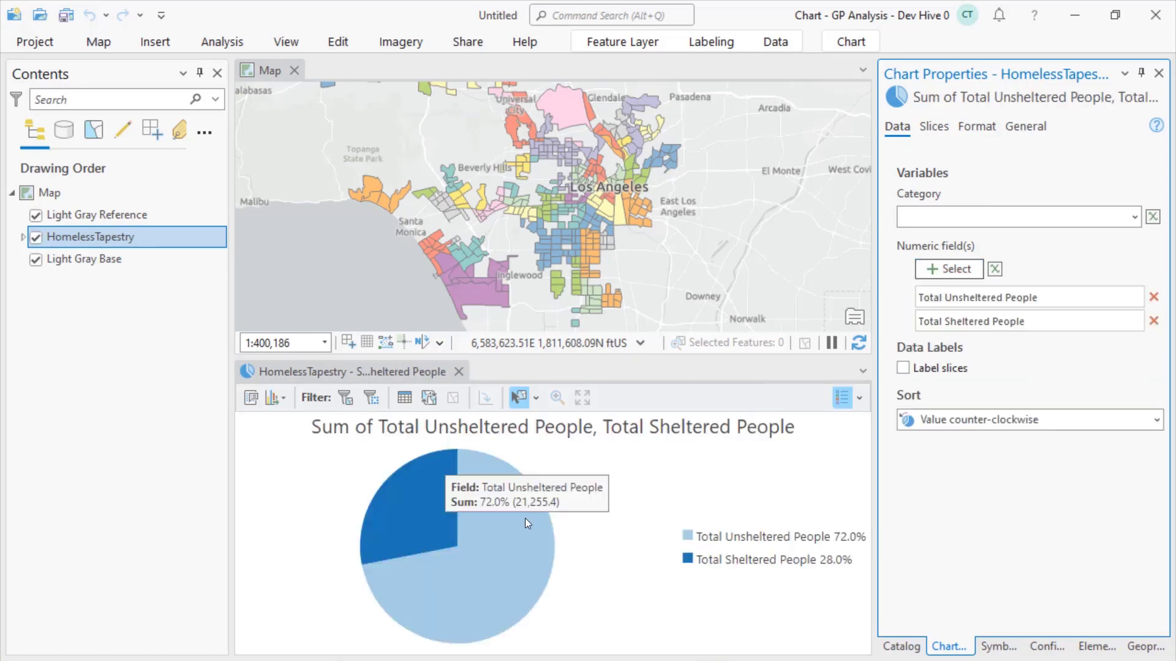
right_click(164, 237)
mouse_move(267, 209)
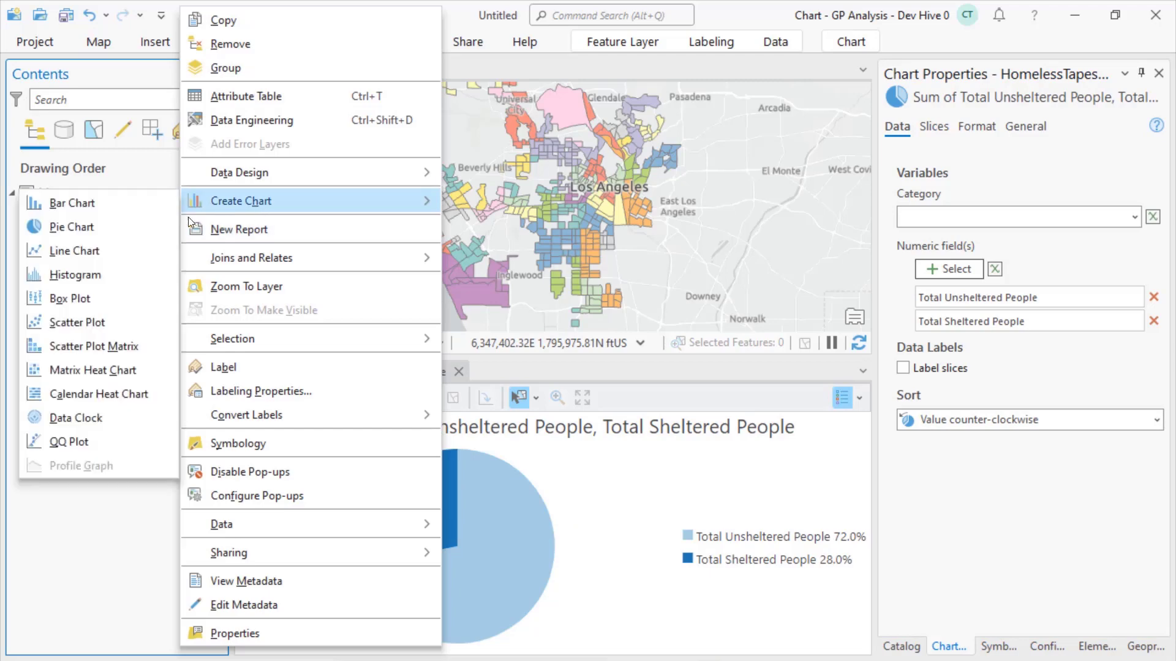
left_click(149, 227)
left_click(1012, 218)
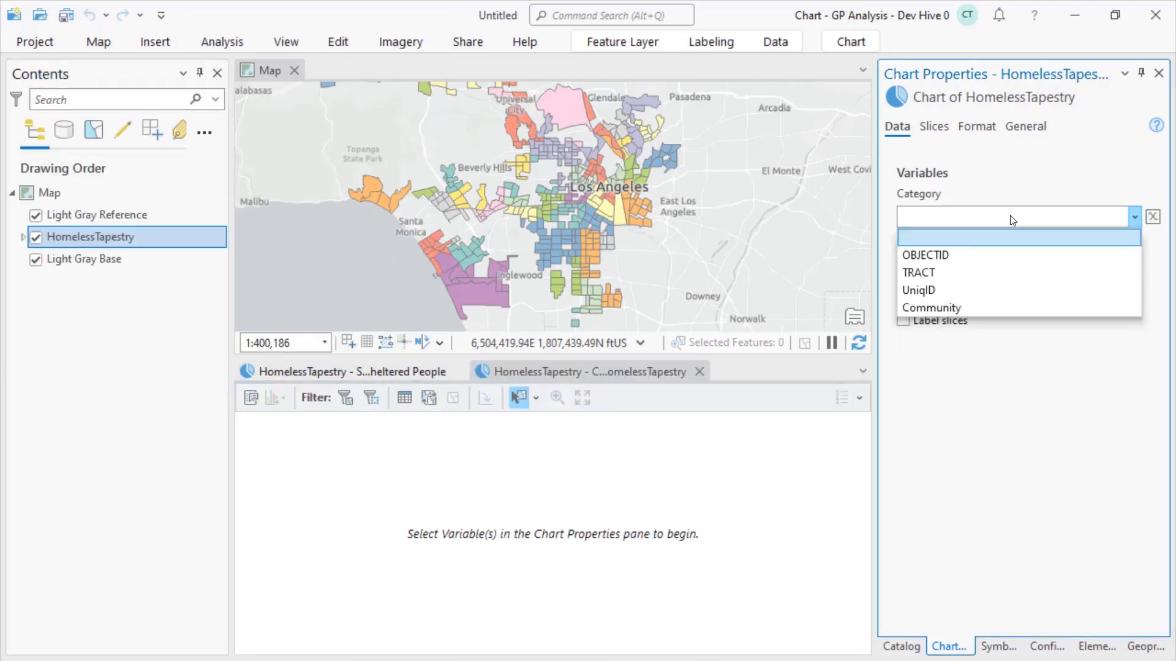
left_click(991, 308)
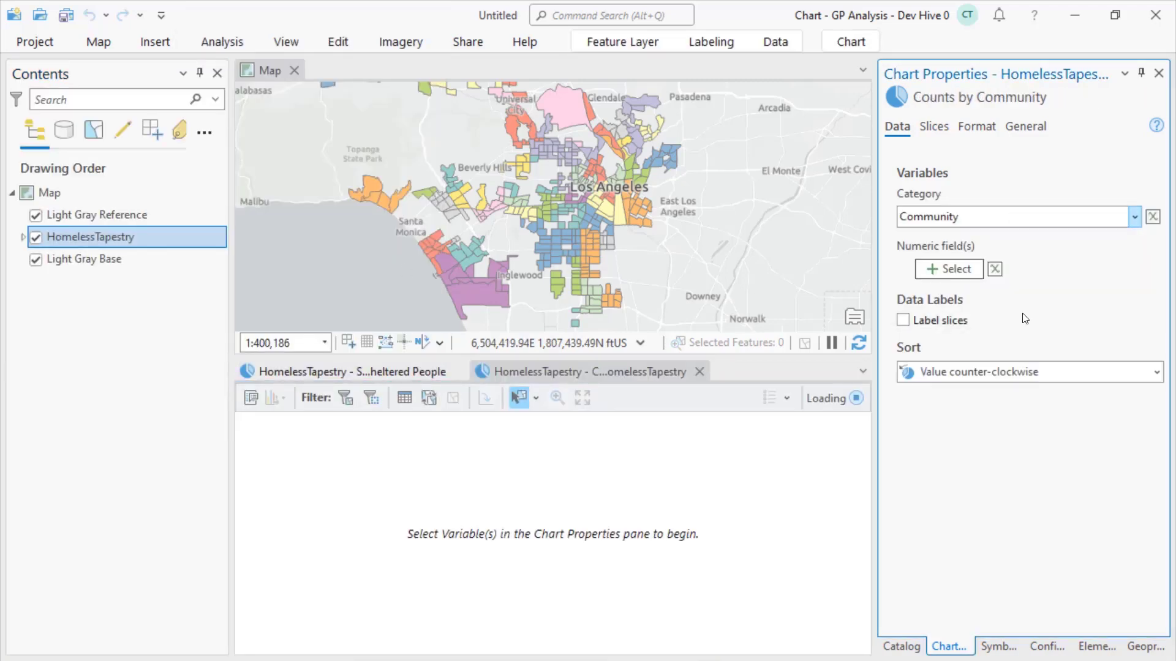
left_click(962, 273)
left_click(901, 374)
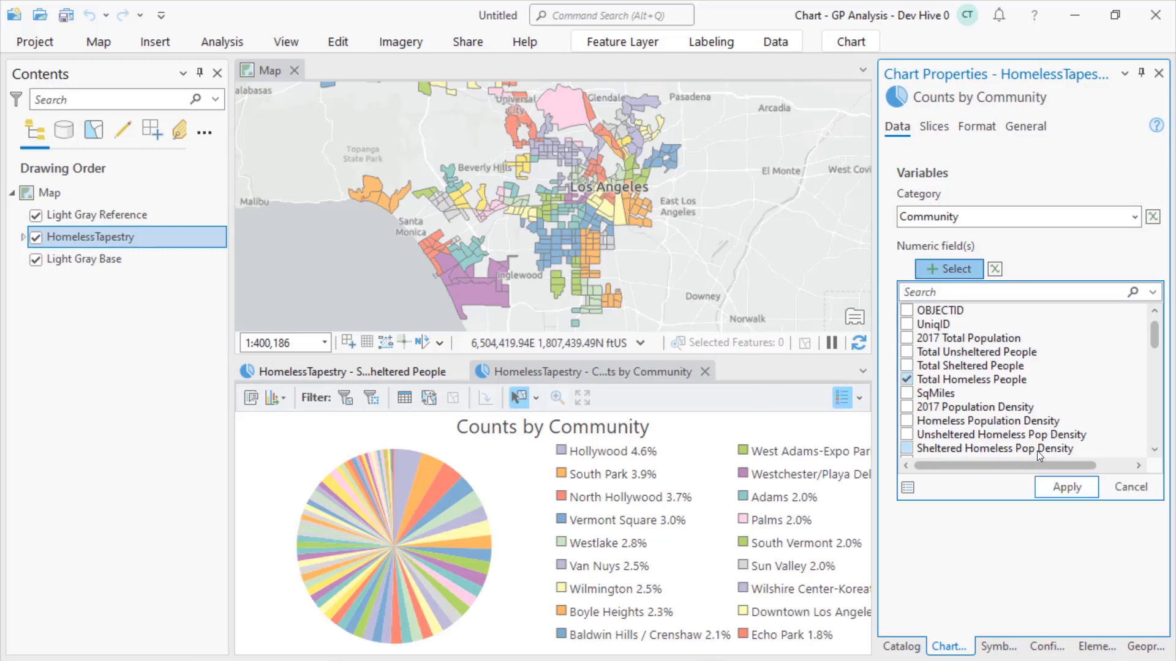
left_click(1065, 482)
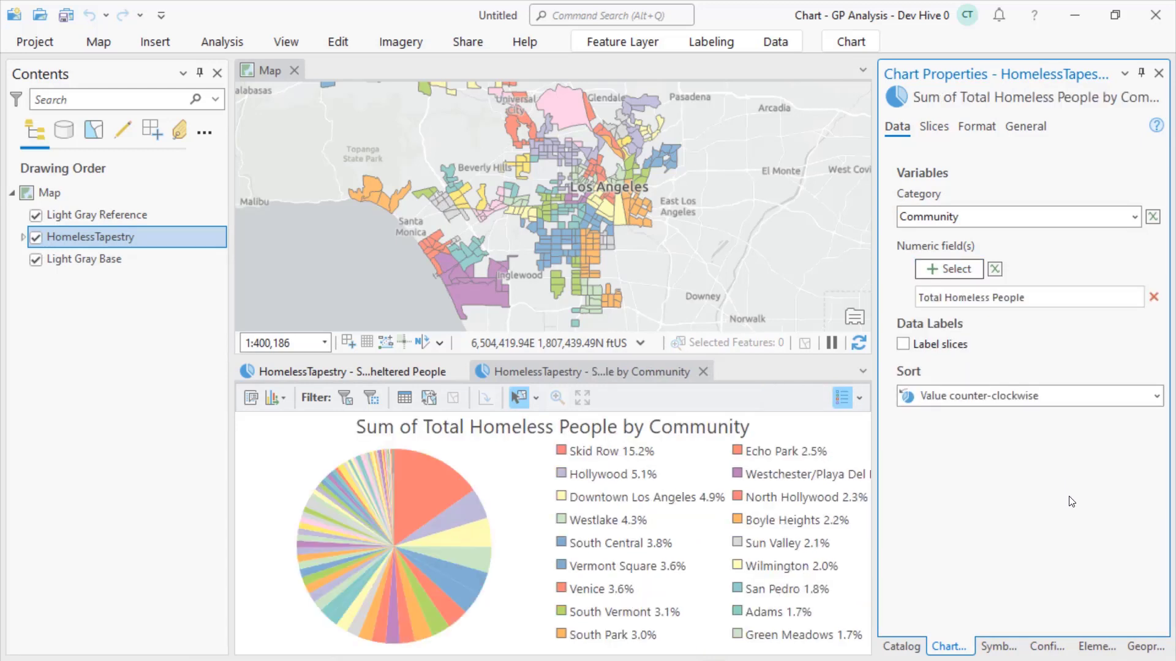
- Group slices under 3% into Other and reshape the pie into a donut
left_click(931, 129)
double_click(1021, 219)
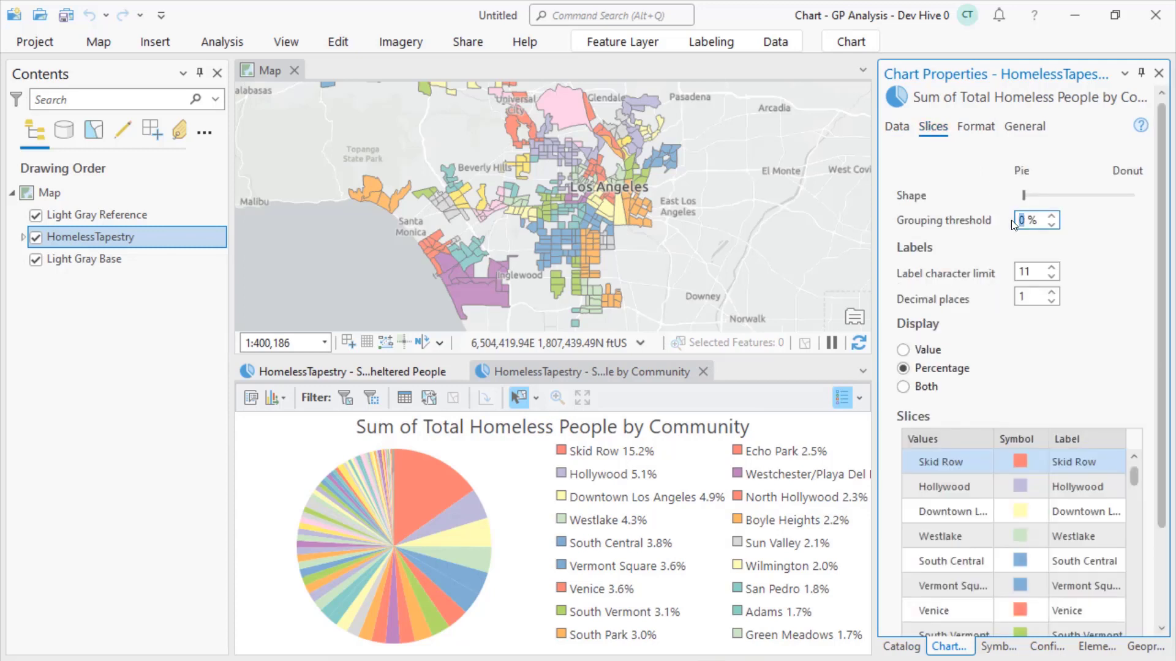
key("Return")
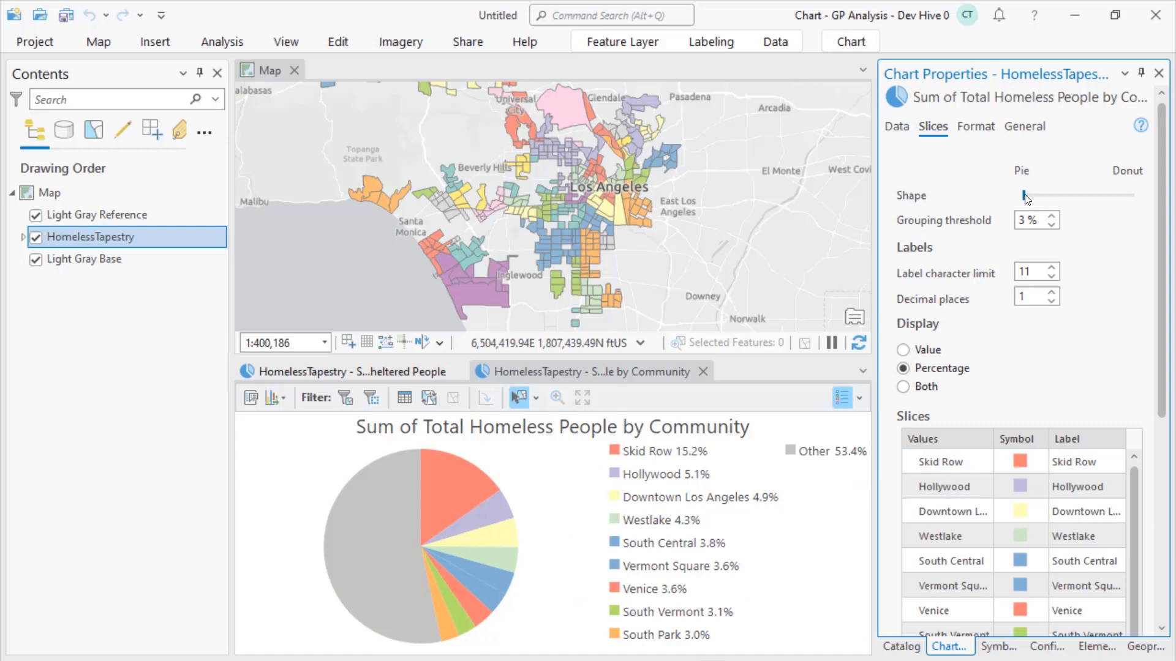
left_click_drag(1026, 198, 1092, 197)
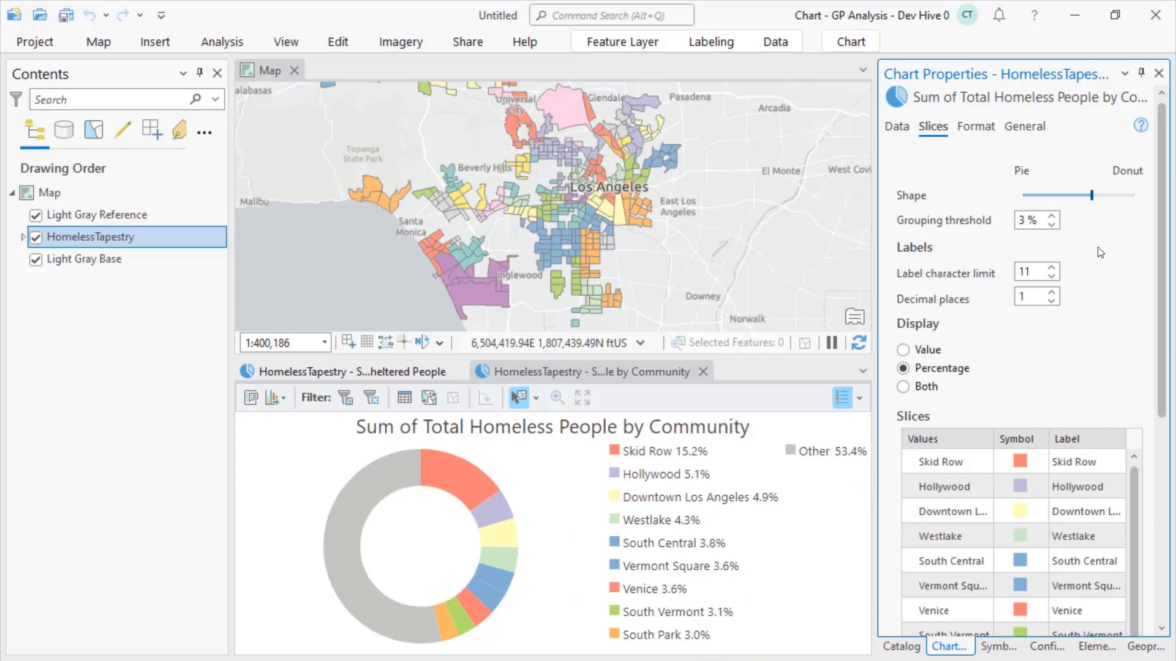